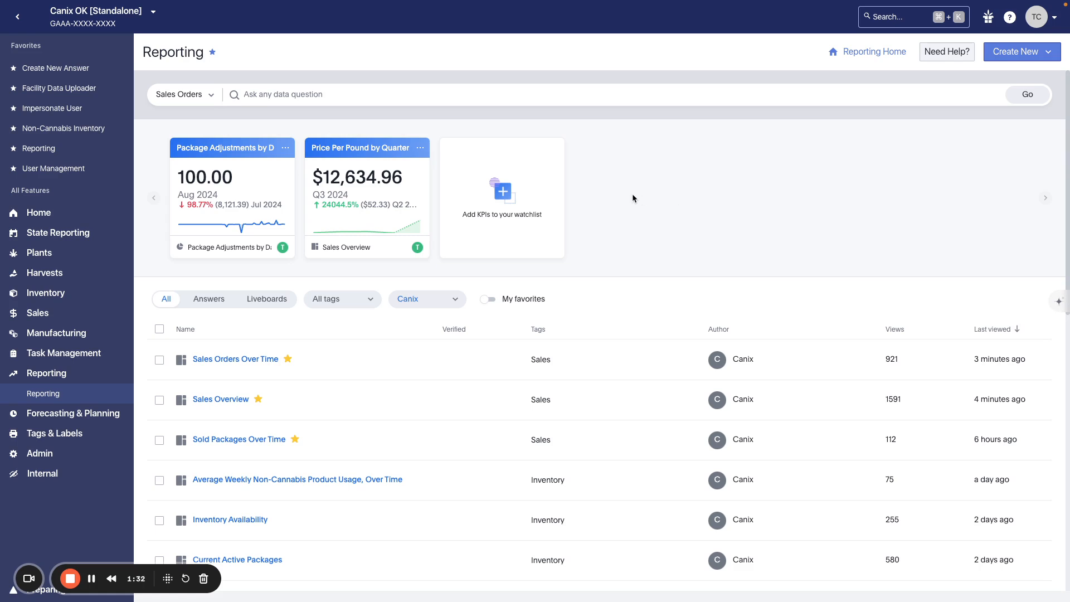
Go to the Reporting page and filter the report list to reports authored by Canix.
{"action": "left_click", "coordinate": [78, 373]}
{"action": "left_click", "coordinate": [79, 372]}
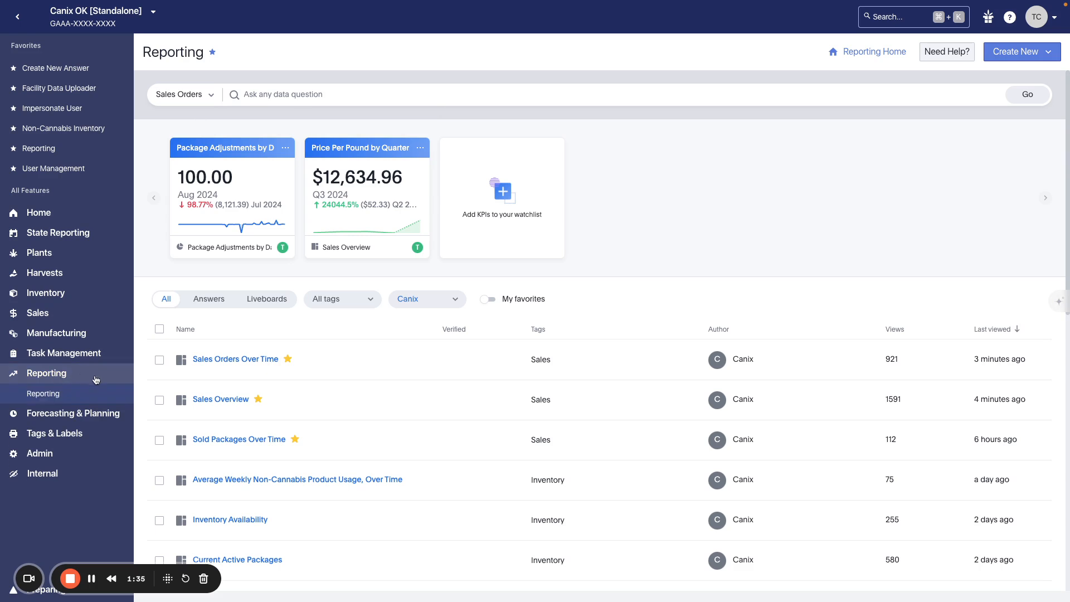
{"action": "left_click", "coordinate": [67, 396]}
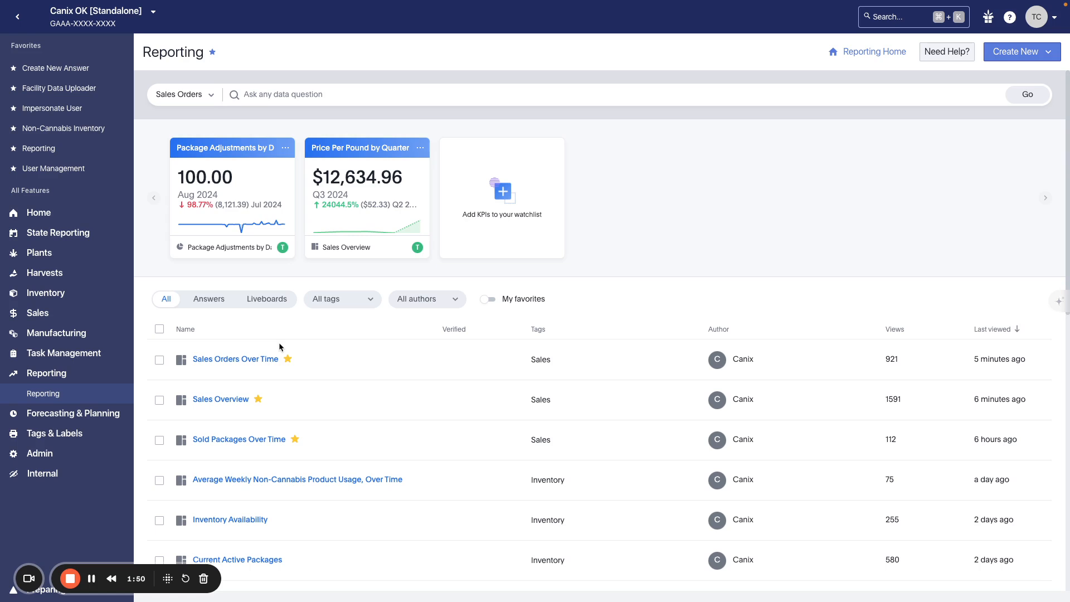
{"action": "left_click", "coordinate": [431, 305]}
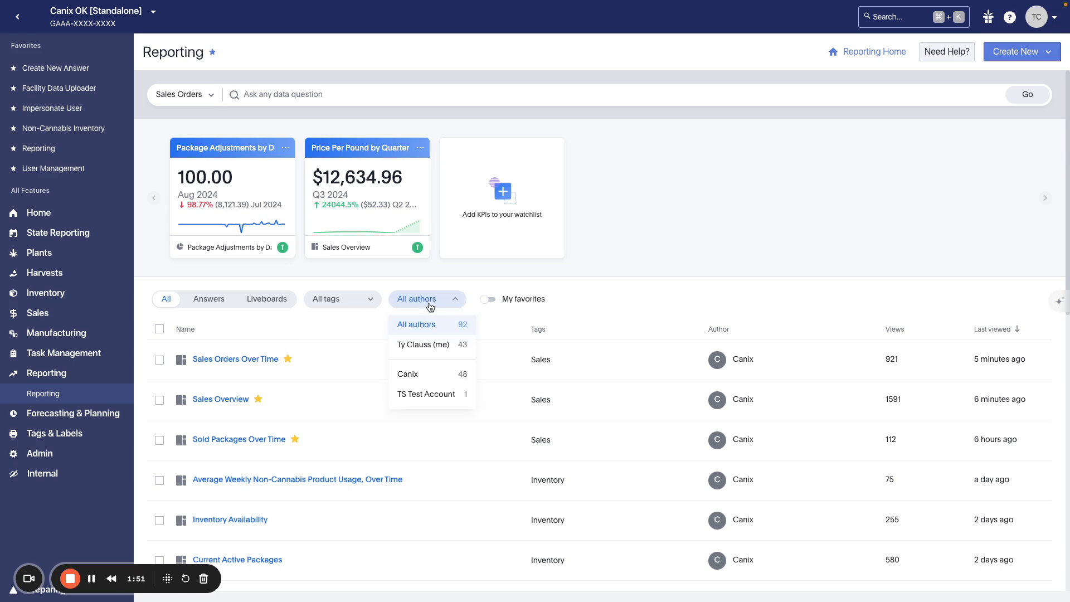
{"action": "left_click", "coordinate": [429, 372]}
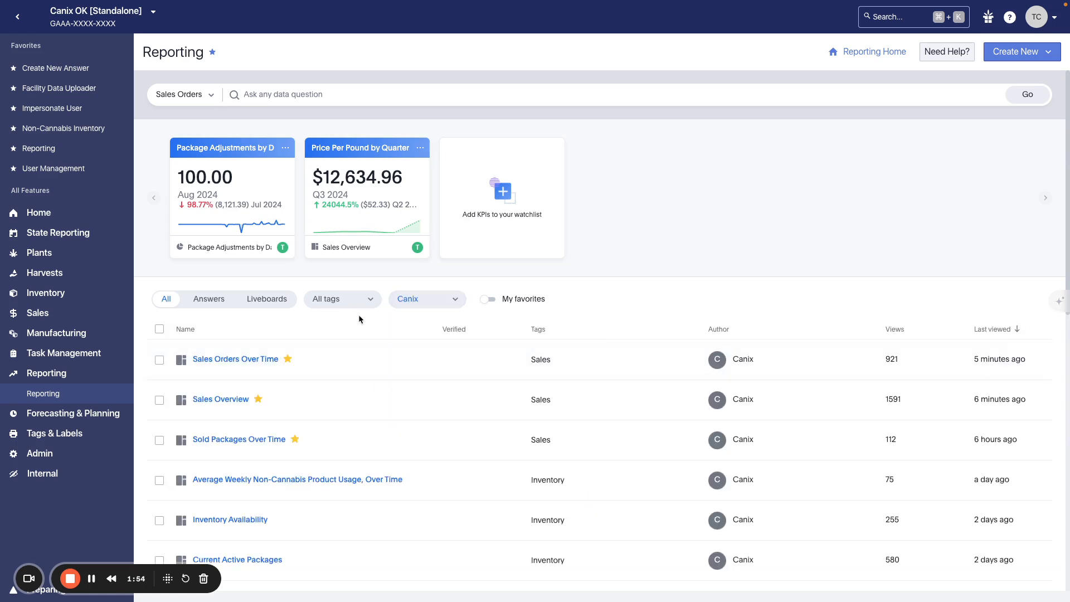
Narrow the report list to the Sales tag and briefly limit it to favorites only.
{"action": "left_click", "coordinate": [341, 299]}
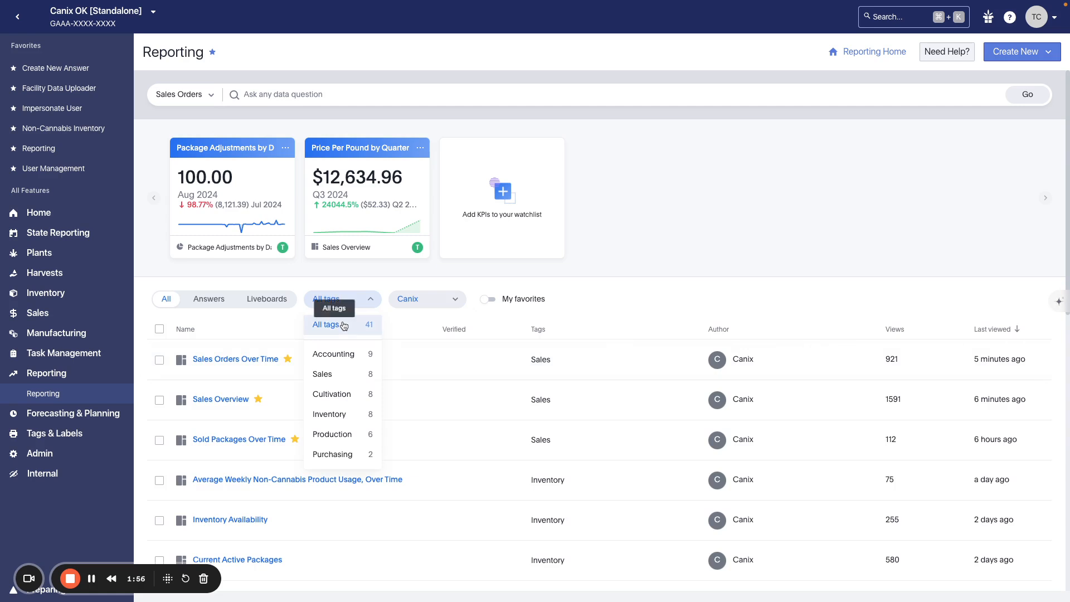
{"action": "left_click", "coordinate": [357, 379]}
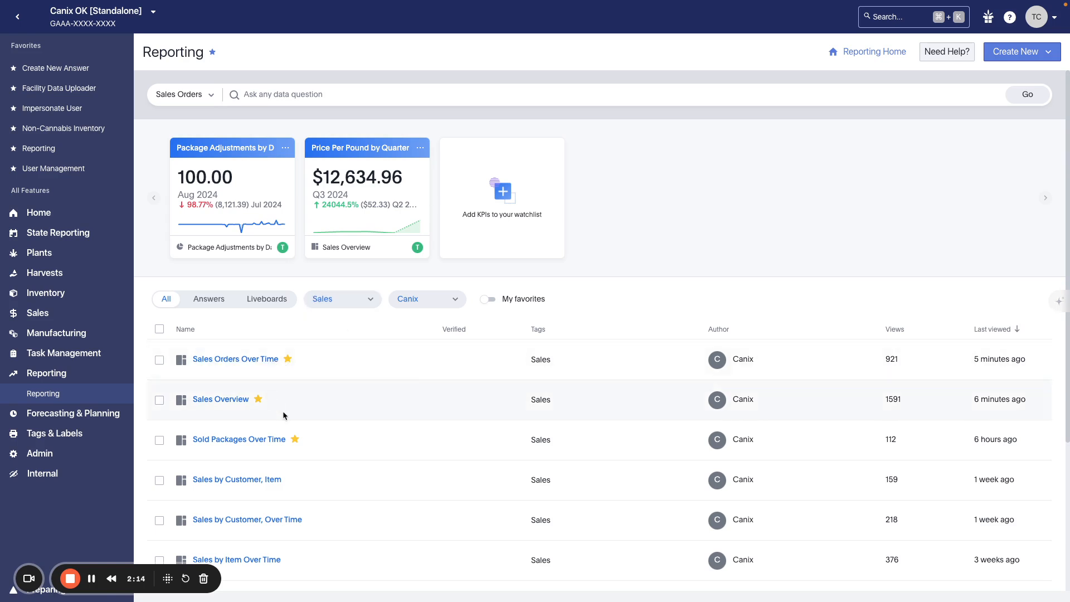
{"action": "left_click", "coordinate": [486, 301]}
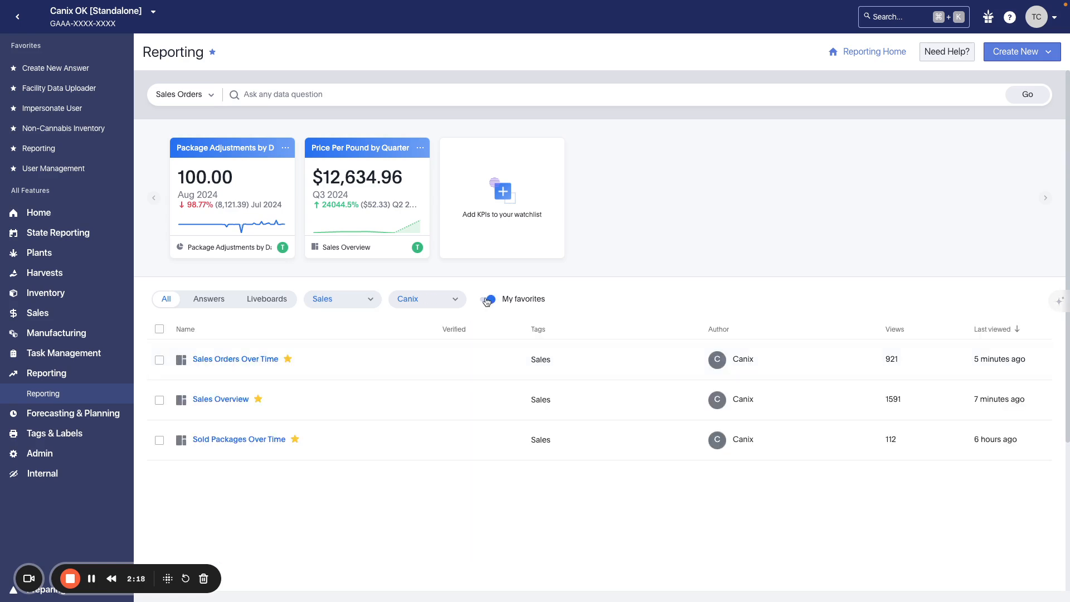
{"action": "left_click", "coordinate": [491, 301]}
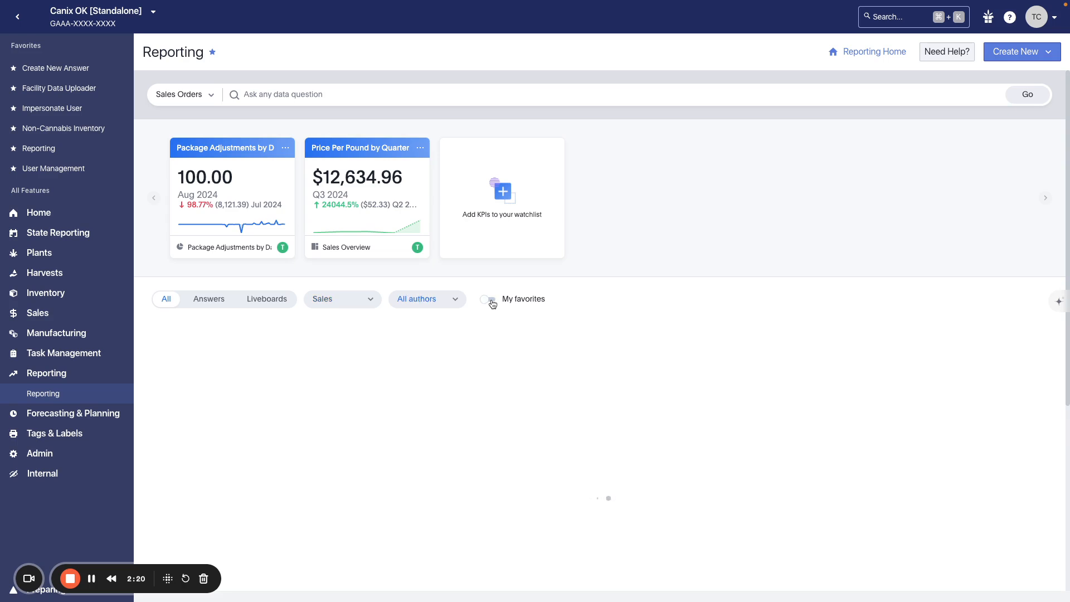
Reset the report list filters to all tags and all authors.
{"action": "left_click", "coordinate": [346, 304]}
{"action": "left_click", "coordinate": [343, 328]}
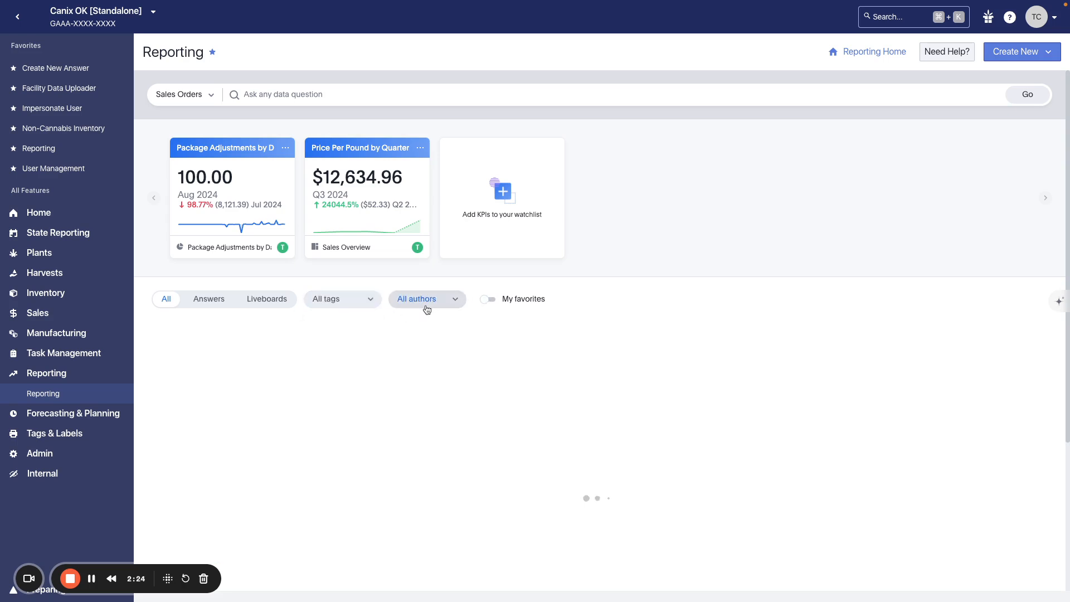
{"action": "left_click", "coordinate": [412, 305]}
{"action": "left_click", "coordinate": [640, 269]}
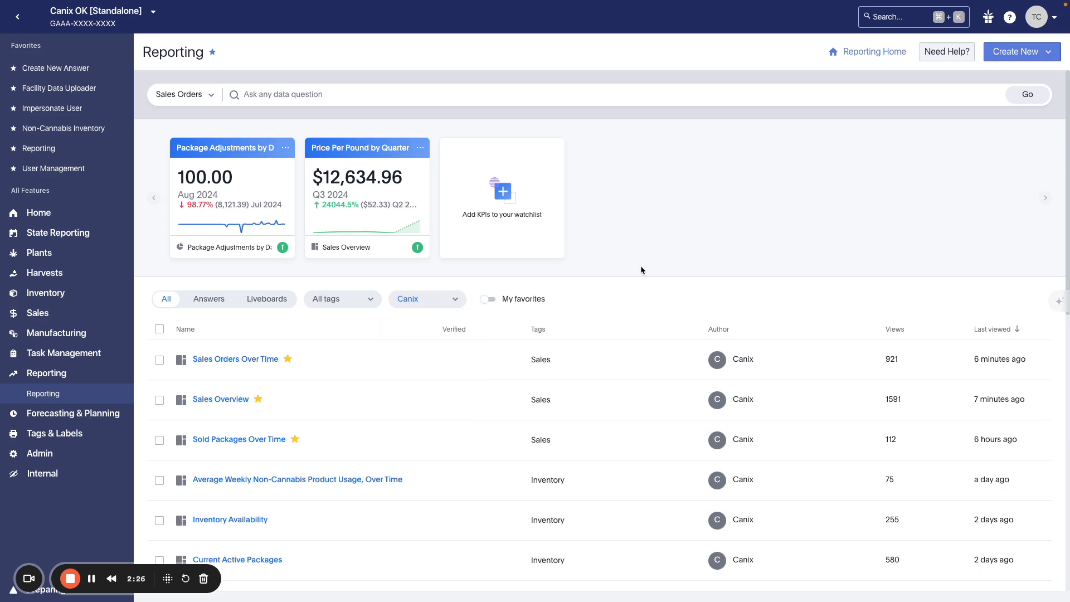
{"action": "left_click", "coordinate": [440, 303]}
{"action": "left_click", "coordinate": [456, 320]}
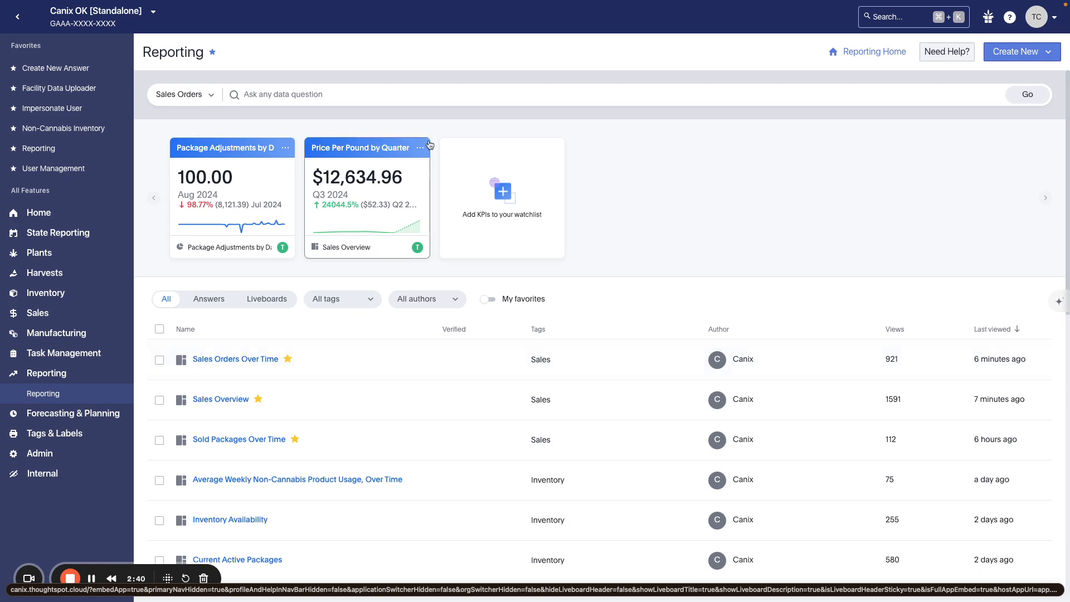
View the suggested queries and recent reports offered for a Sales Orders data question, leaving the question empty.
{"action": "left_click", "coordinate": [437, 89]}
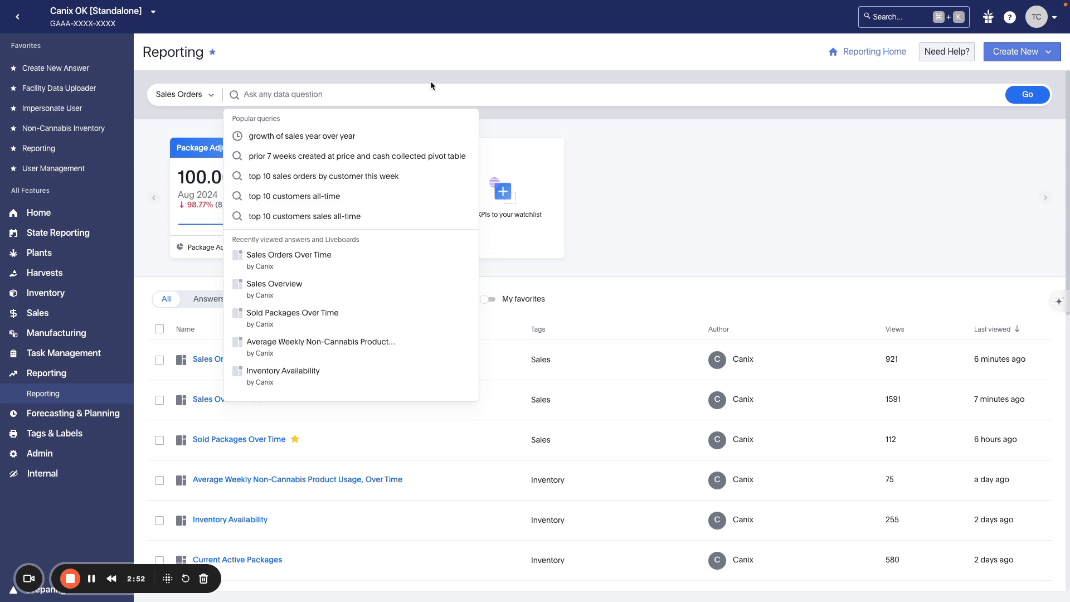
{"action": "left_click", "coordinate": [684, 164]}
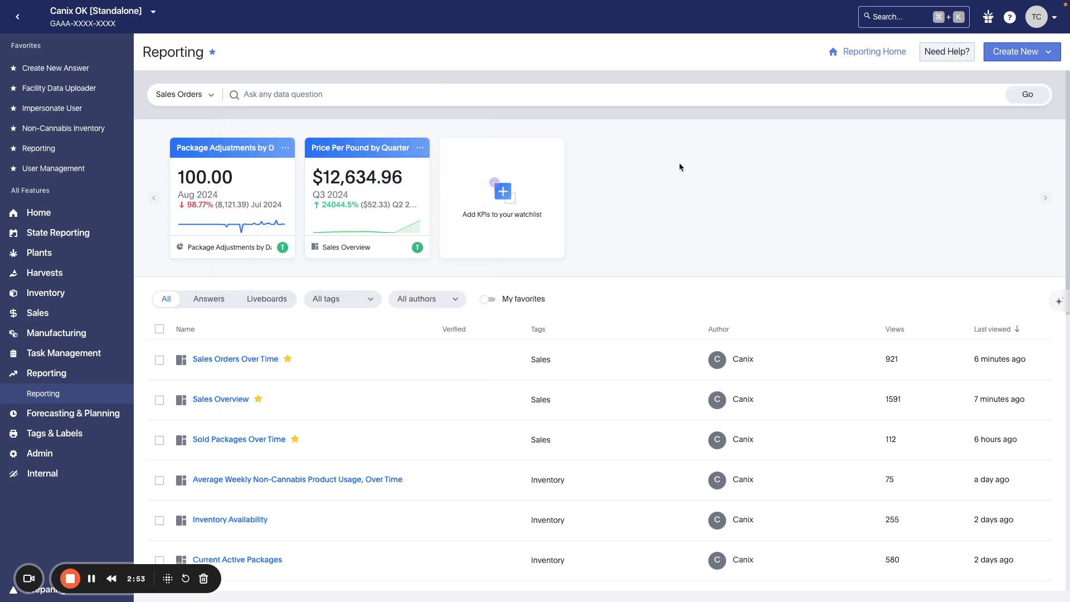
Open the Sales Overview report and look at its schedule creation form without saving a schedule.
{"action": "left_click", "coordinate": [226, 404]}
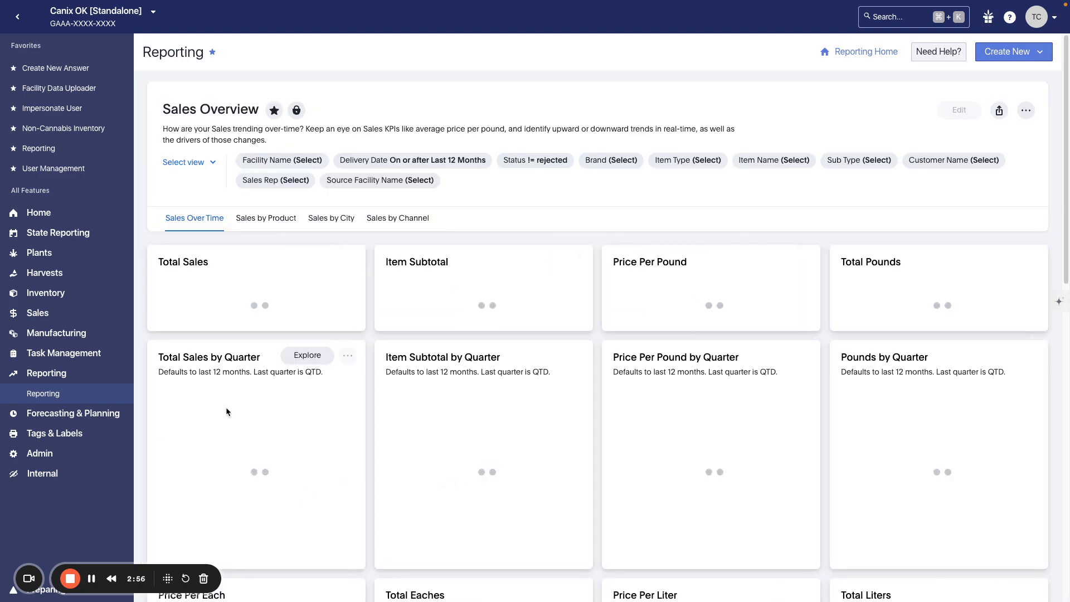
{"action": "left_click", "coordinate": [1024, 111]}
{"action": "left_click", "coordinate": [998, 233]}
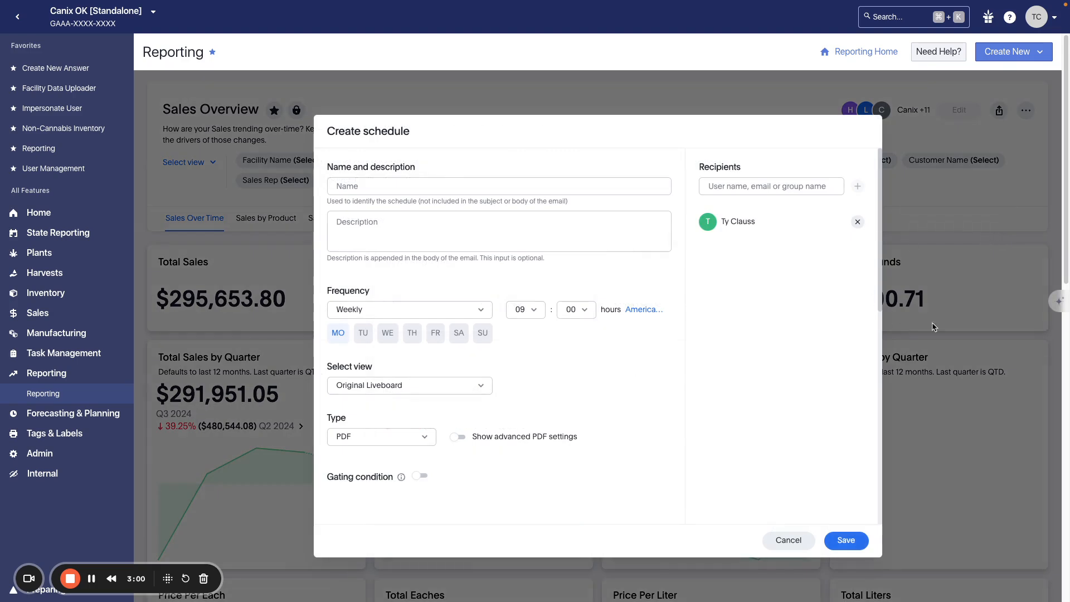
{"action": "left_click", "coordinate": [803, 542]}
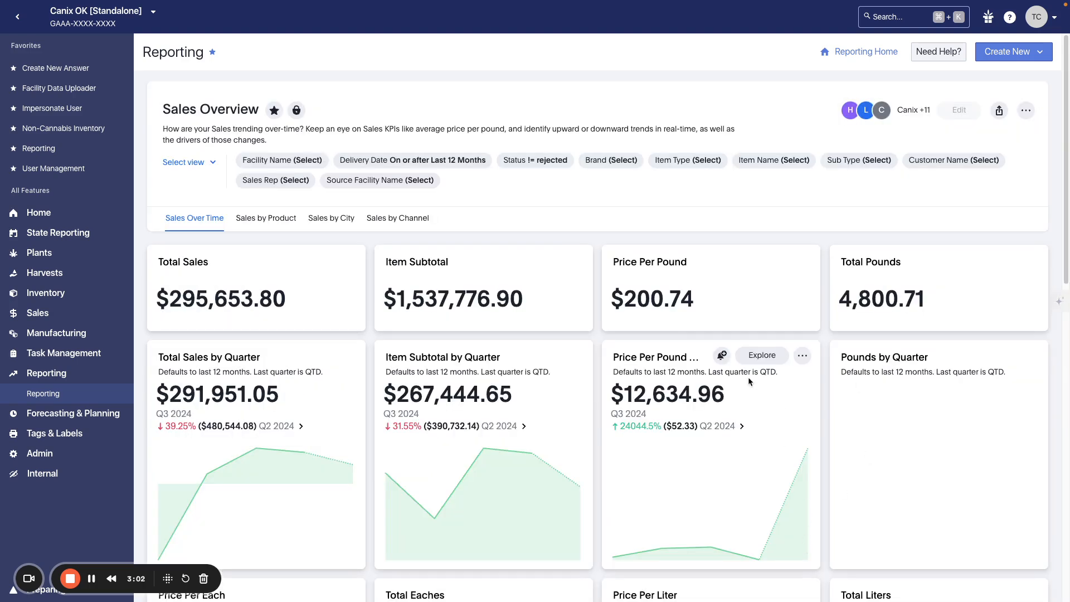
Look at the alert setup for the Pounds by Quarter KPI without creating an alert.
{"action": "scroll", "coordinate": [748, 377], "scroll_direction": "down", "scroll_amount": 5}
{"action": "scroll", "coordinate": [748, 377], "scroll_direction": "up", "scroll_amount": 2}
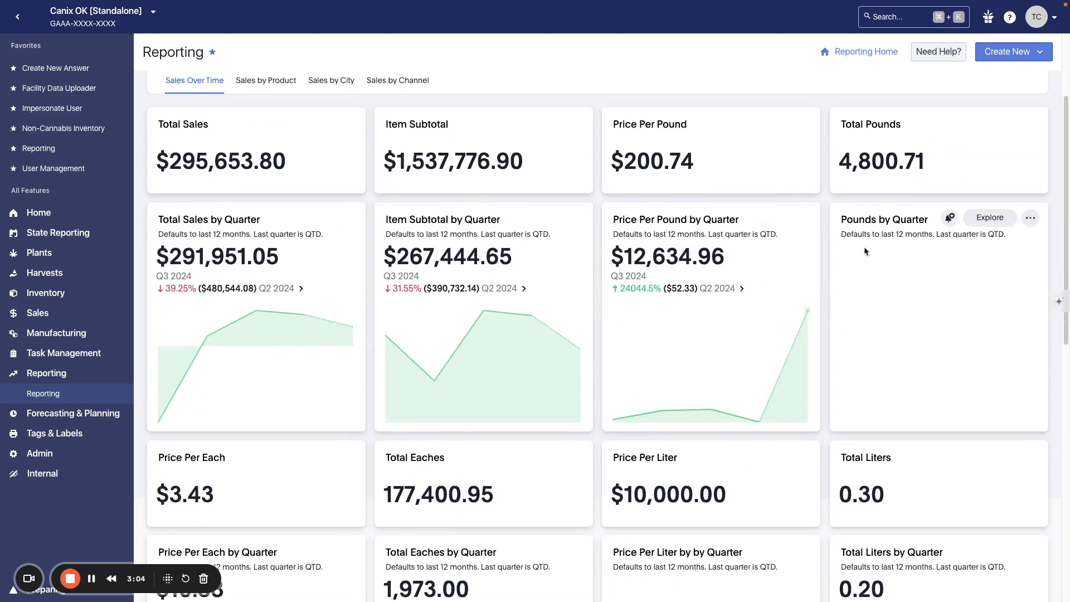
{"action": "left_click", "coordinate": [949, 217]}
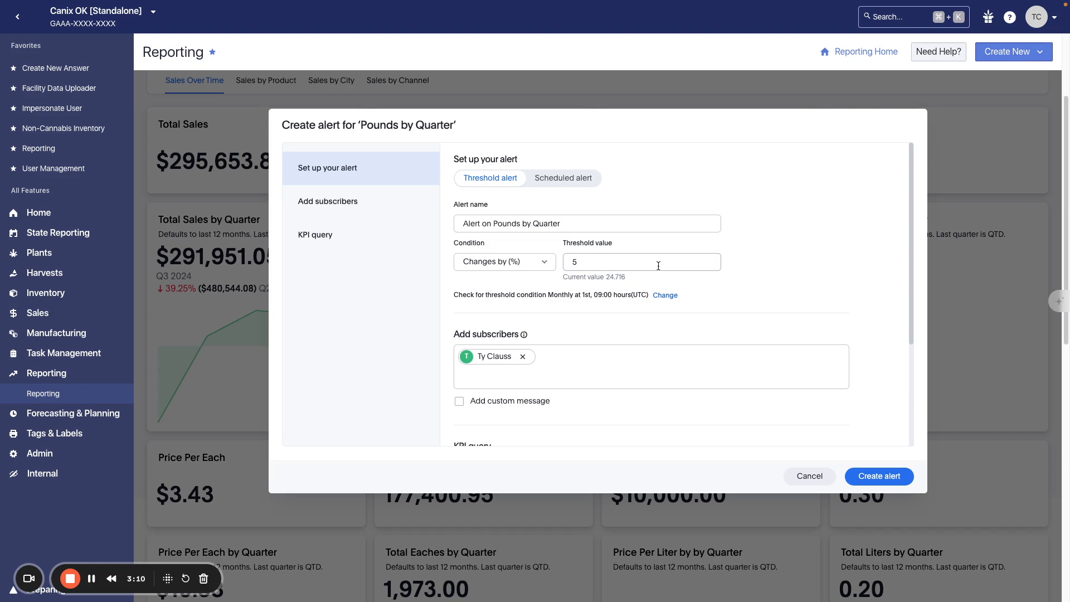
{"action": "left_click", "coordinate": [805, 476]}
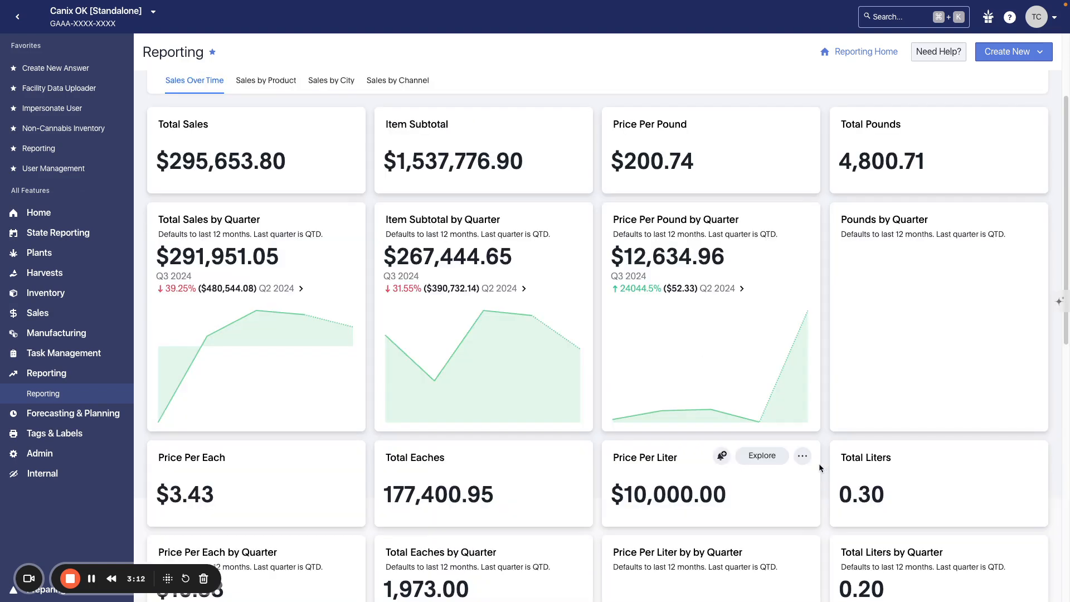
Explore the Total Sales Over Time chart, view its options for adding columns, and replace the delivery date grouping with daily.
{"action": "scroll", "coordinate": [816, 435], "scroll_direction": "down", "scroll_amount": 10}
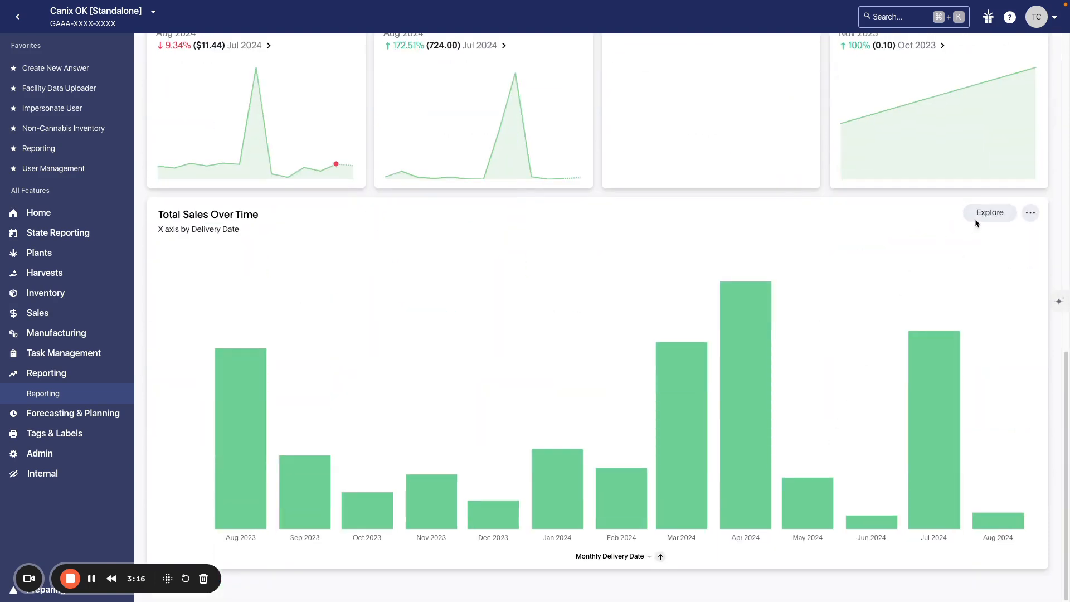
{"action": "left_click", "coordinate": [980, 219]}
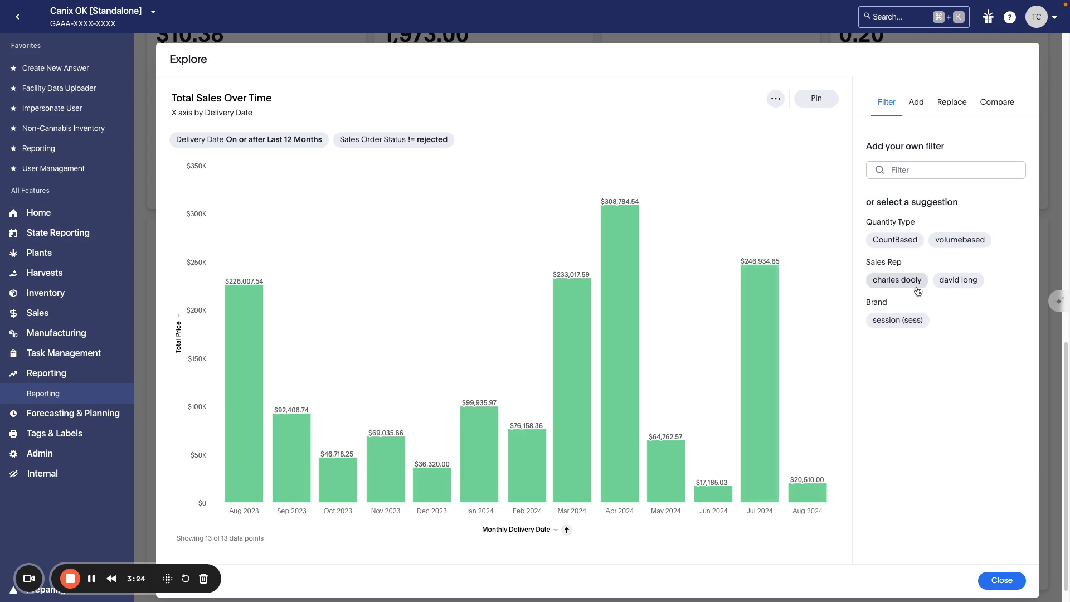
{"action": "left_click", "coordinate": [918, 111]}
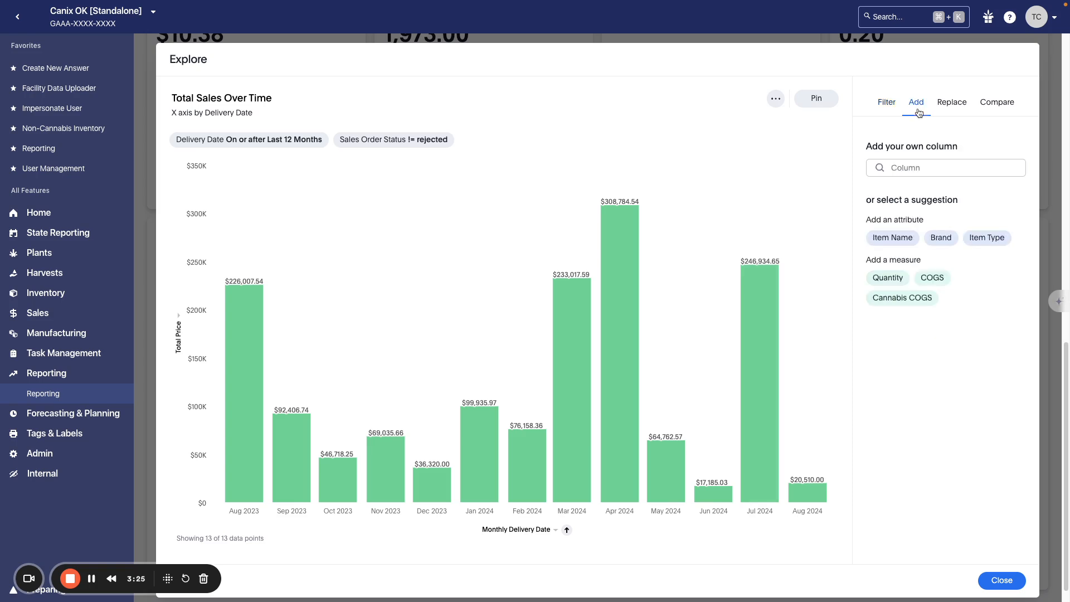
{"action": "left_click", "coordinate": [946, 109]}
{"action": "left_click", "coordinate": [873, 230]}
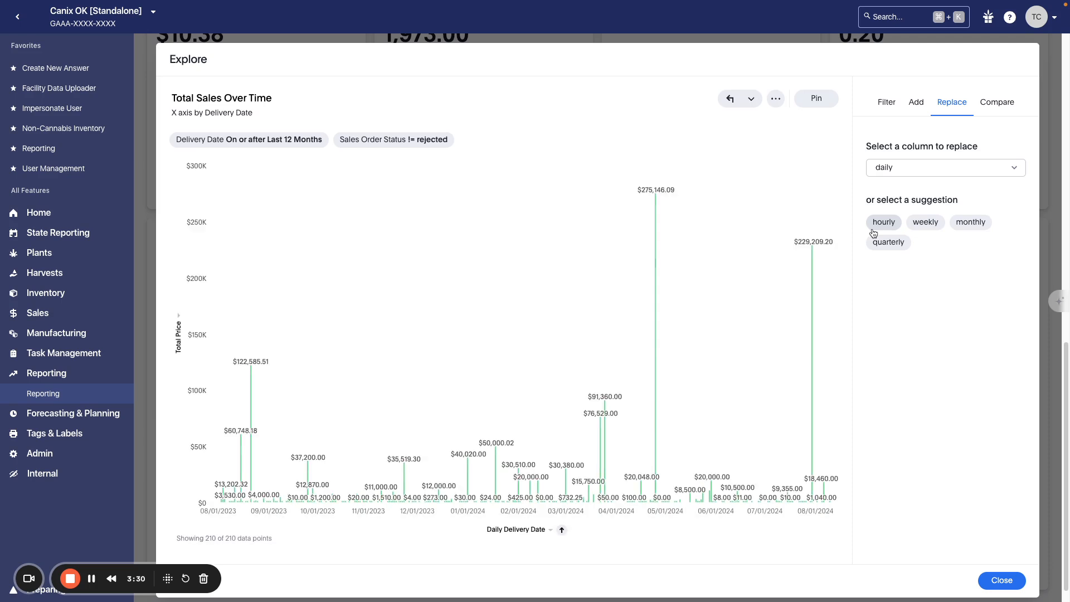
Regroup the explored chart by monthly and yearly delivery date and leave the exploration view.
{"action": "left_click", "coordinate": [971, 222]}
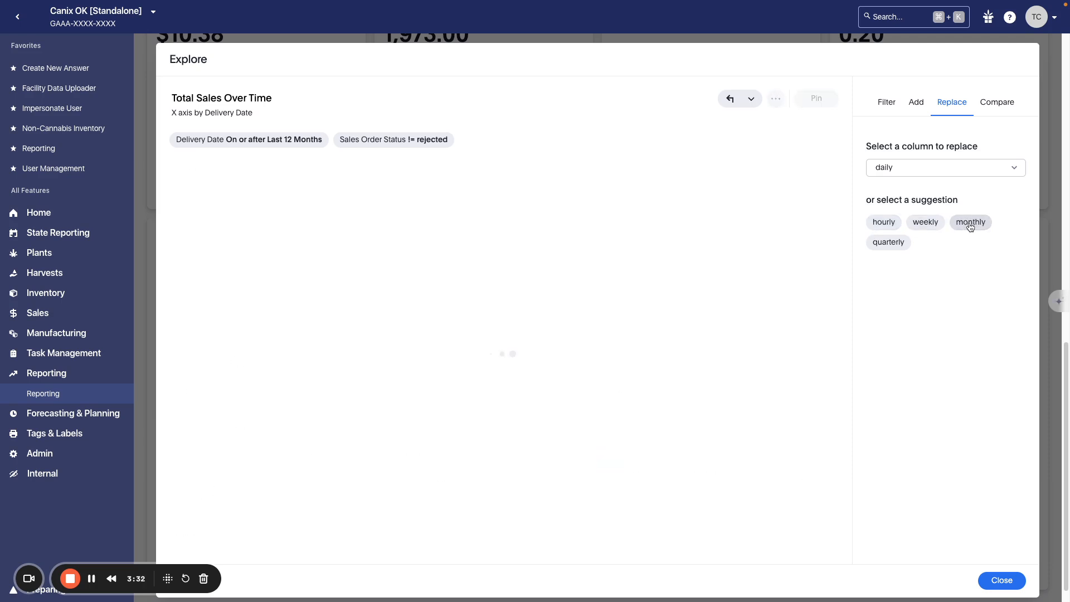
{"action": "left_click", "coordinate": [893, 244]}
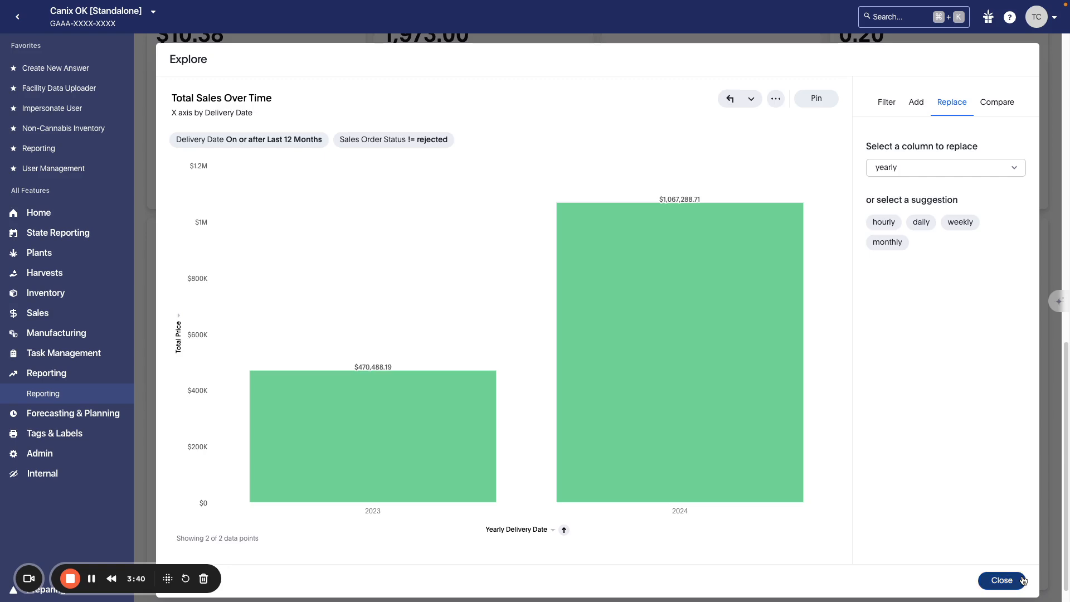
{"action": "left_click", "coordinate": [1002, 580]}
Return to the reporting home and open the Sales Orders Over Time report to review its orders table.
{"action": "scroll", "coordinate": [982, 504], "scroll_direction": "up", "scroll_amount": 8}
{"action": "scroll", "coordinate": [982, 504], "scroll_direction": "up", "scroll_amount": 3}
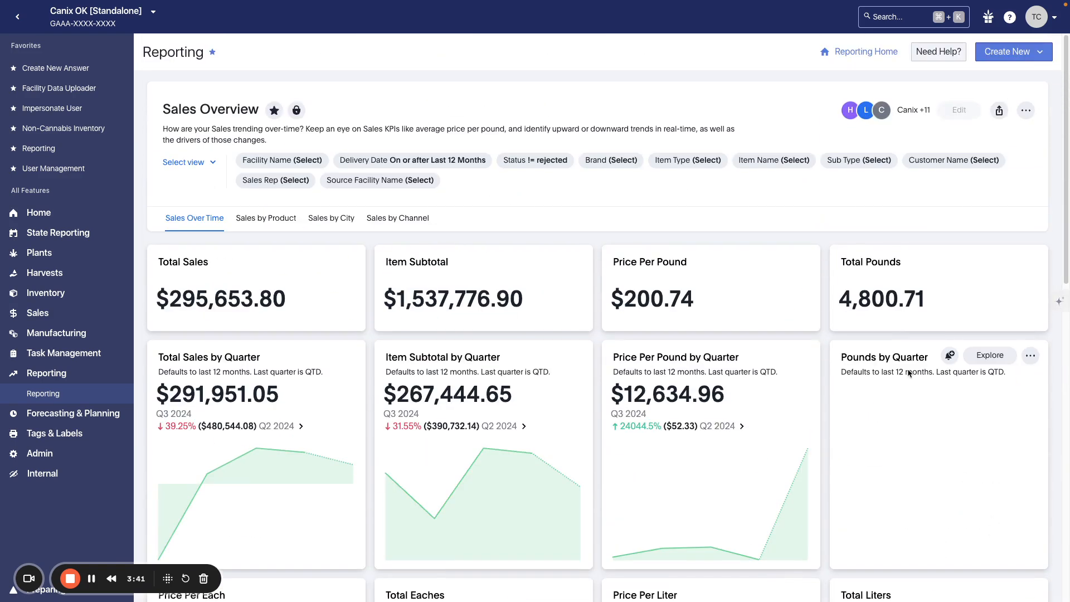
{"action": "left_click", "coordinate": [880, 52]}
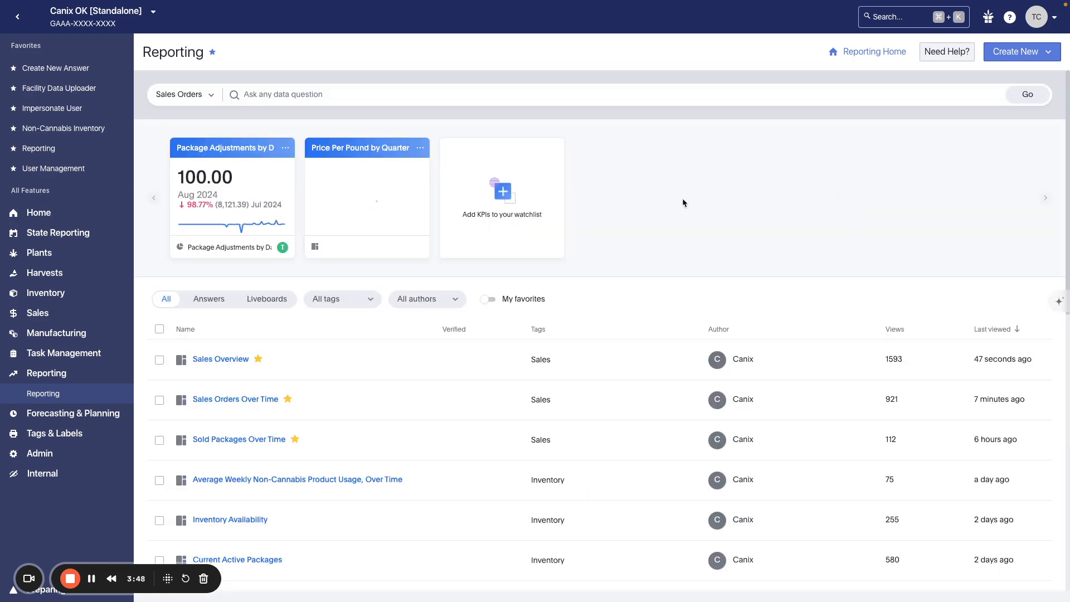
{"action": "left_click", "coordinate": [272, 399]}
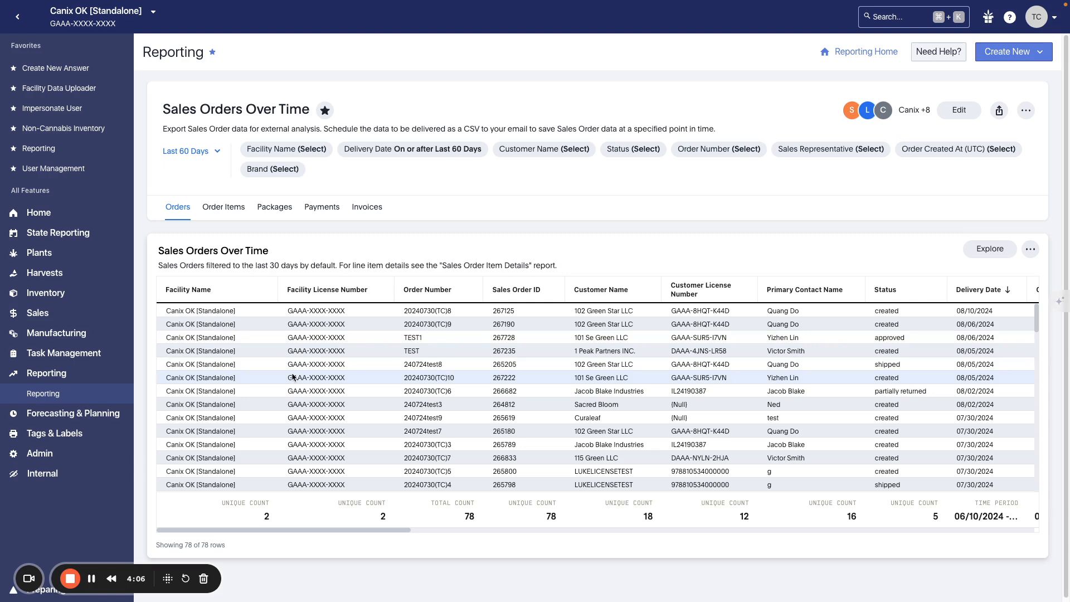
{"action": "scroll", "coordinate": [506, 330], "scroll_direction": "down", "scroll_amount": 5}
{"action": "scroll", "coordinate": [507, 332], "scroll_direction": "up", "scroll_amount": 6}
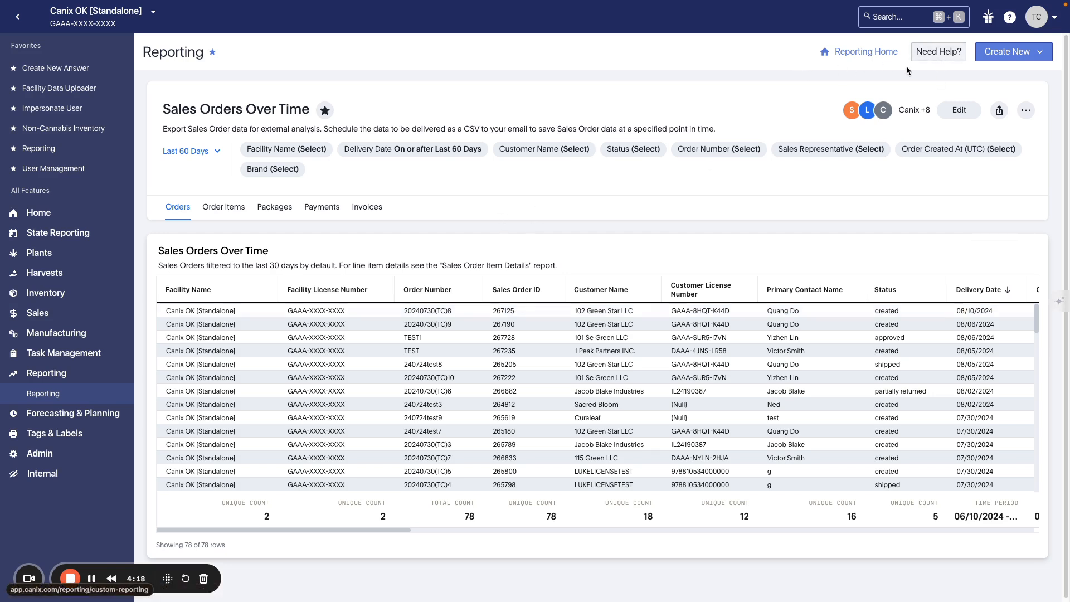
Open the reporting help pages and view the "Reporting in Canix" article.
{"action": "left_click", "coordinate": [941, 53]}
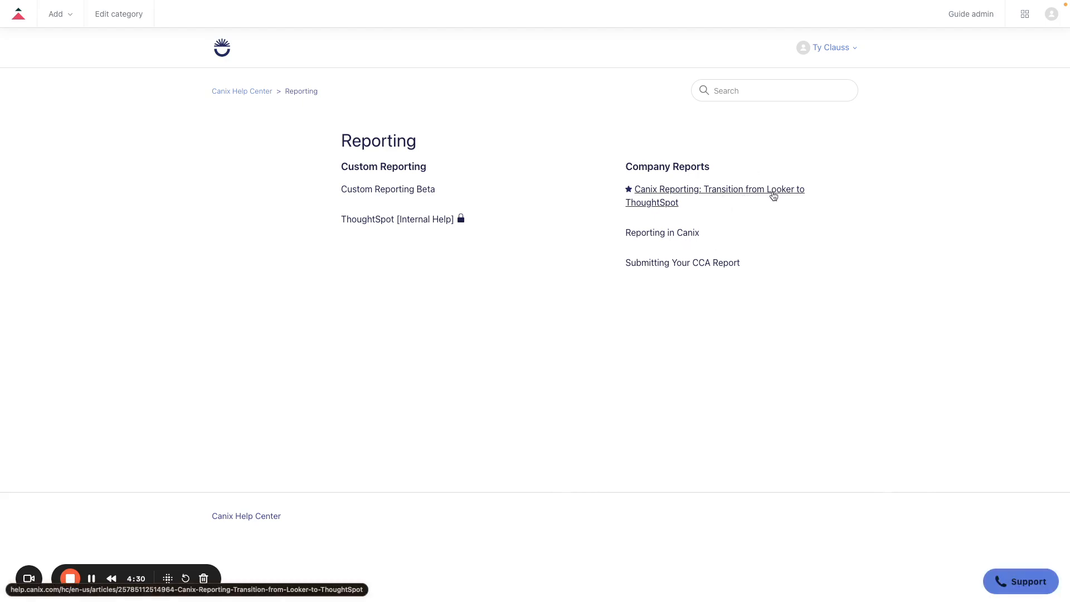
{"action": "left_click", "coordinate": [676, 236]}
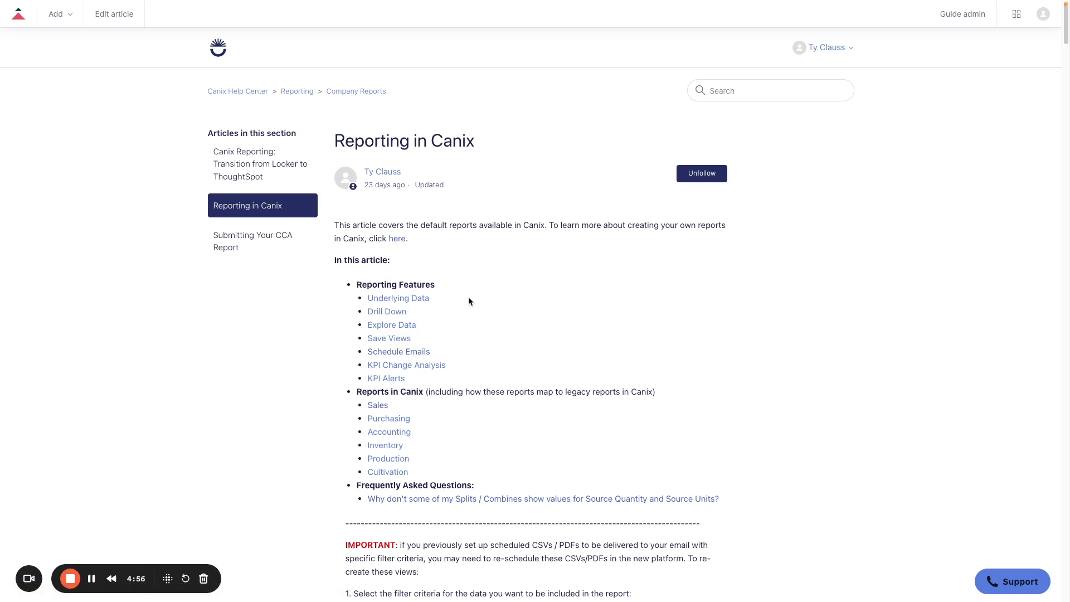
Switch back to Canix and open the Sales Overview report from the Reporting list.
{"action": "mouse_move", "coordinate": [1, 203]}
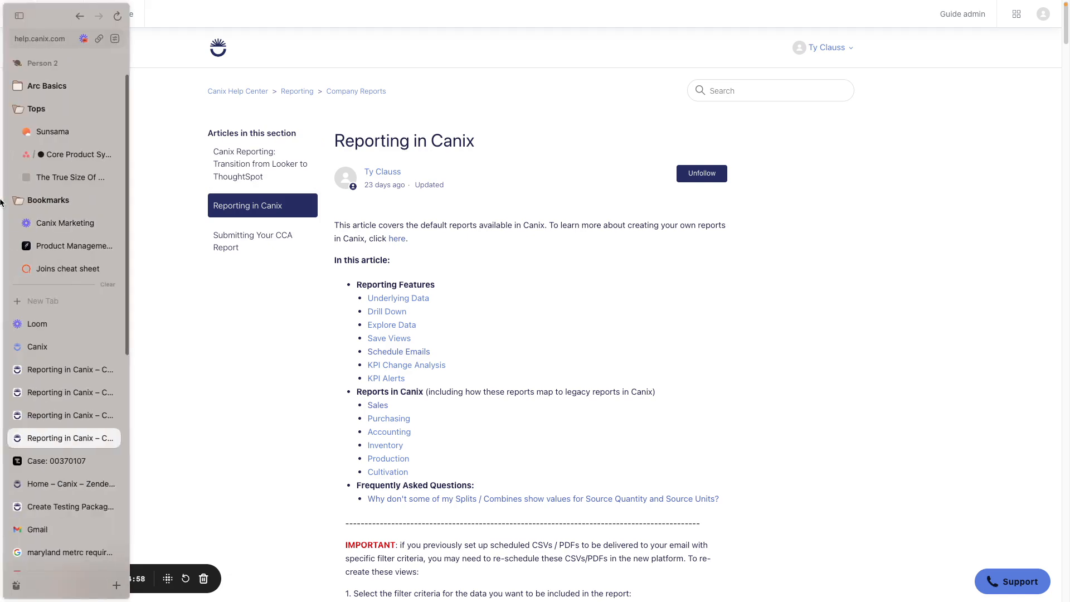
{"action": "left_click", "coordinate": [56, 347]}
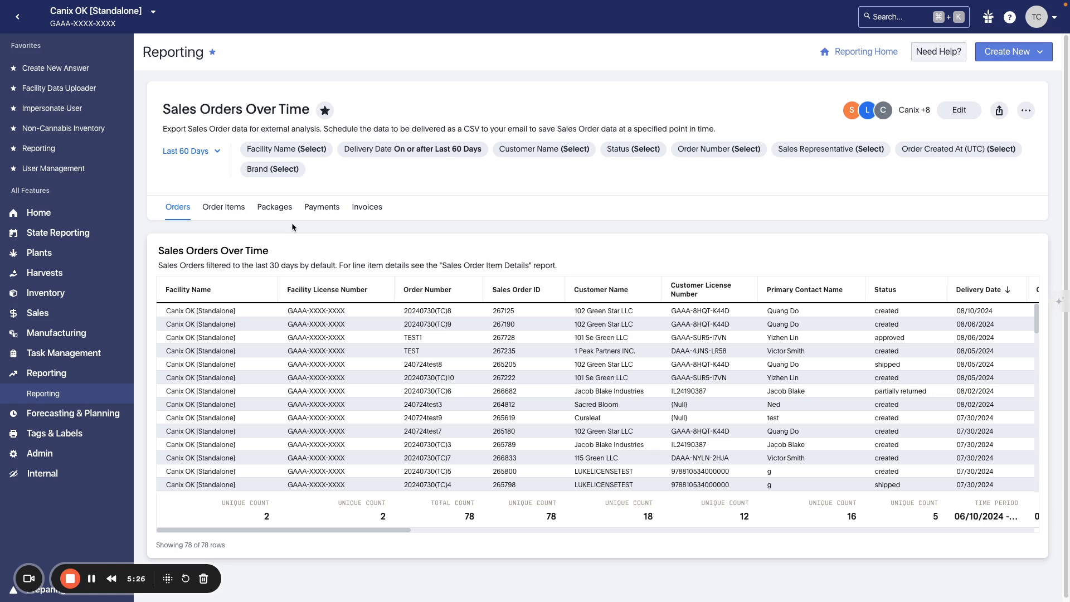
{"action": "left_click", "coordinate": [81, 396]}
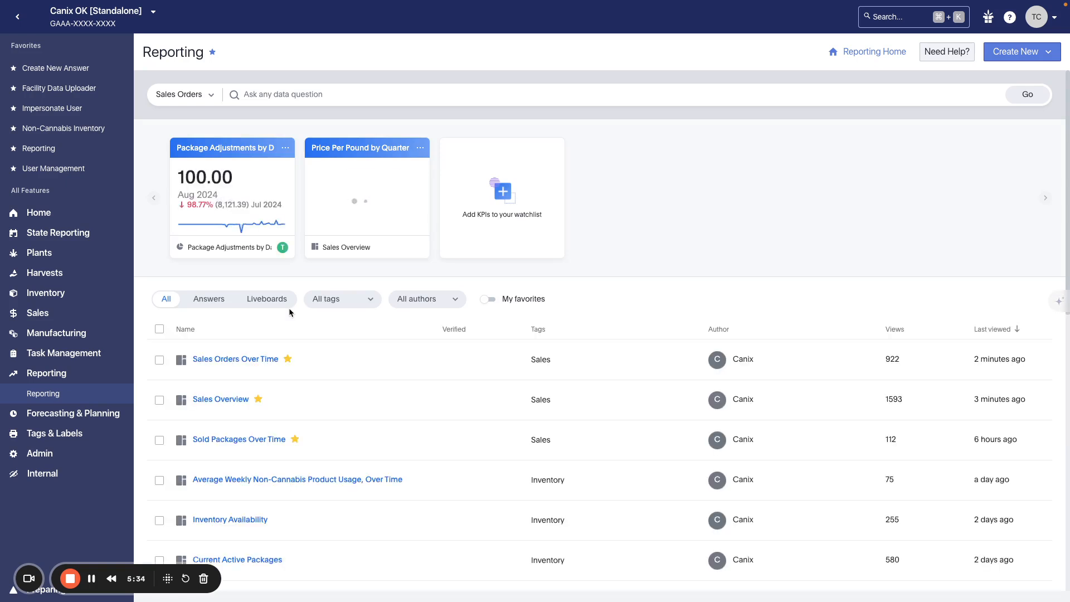
{"action": "left_click", "coordinate": [229, 402]}
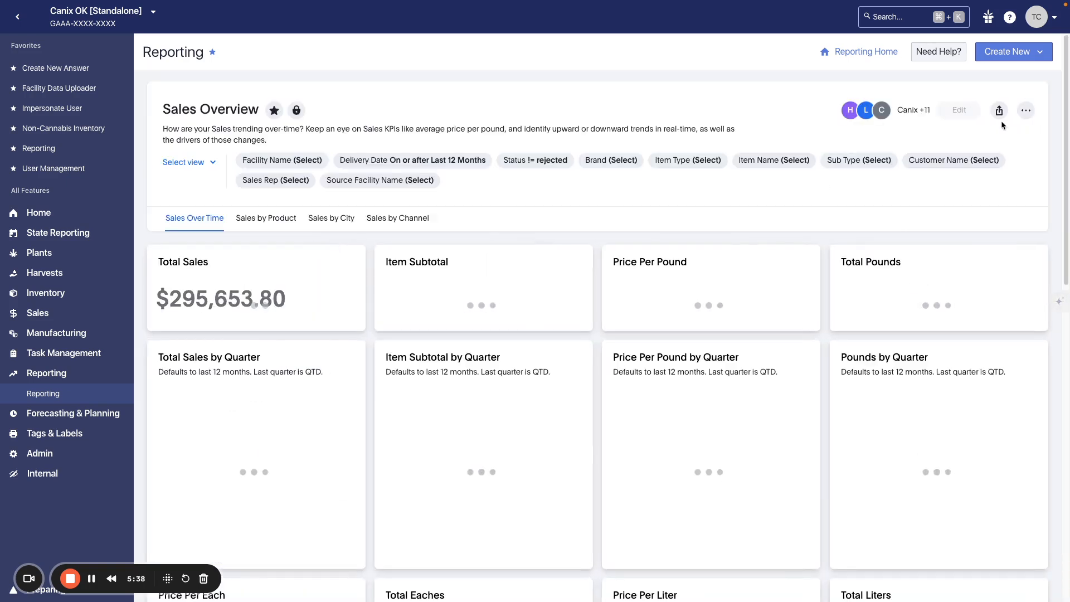
Make a copy of the Sales Overview report named "Copy of Sales Overview" and collapse the navigation sidebar.
{"action": "left_click", "coordinate": [1026, 110]}
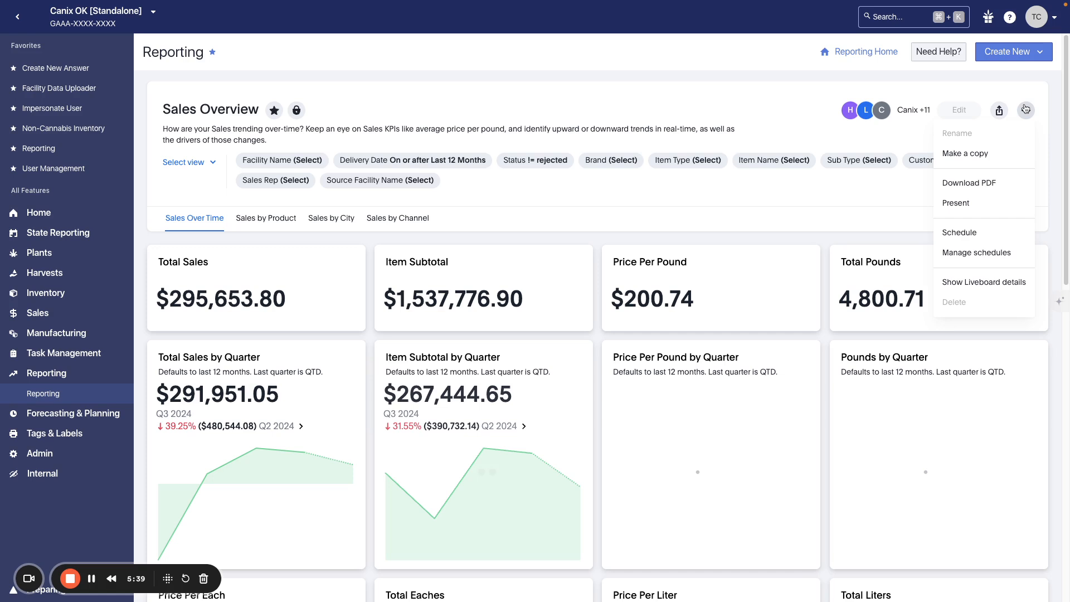
{"action": "left_click", "coordinate": [998, 159]}
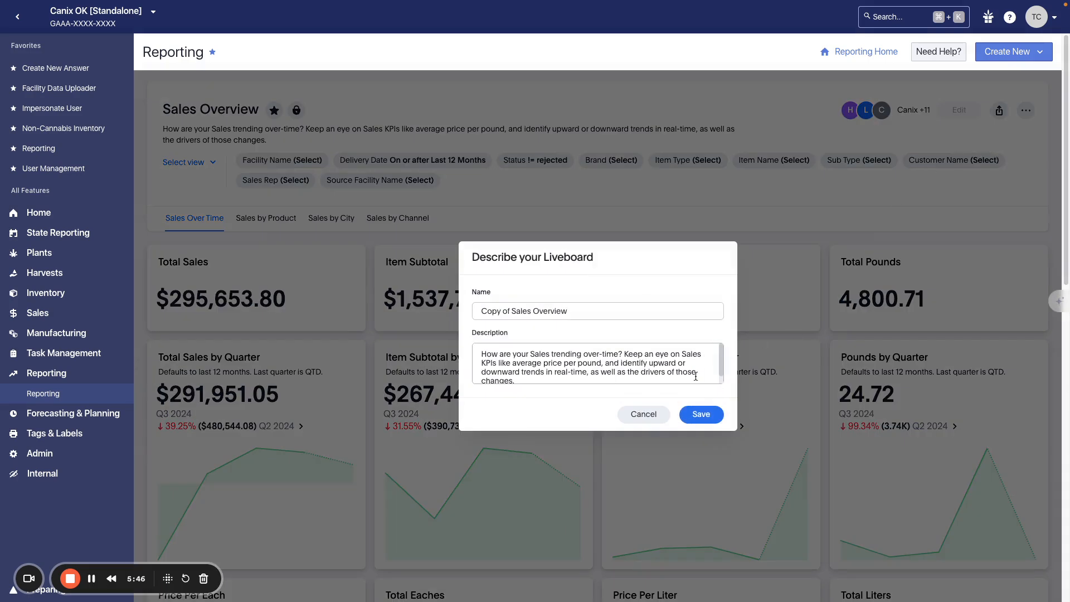
{"action": "left_click", "coordinate": [697, 417]}
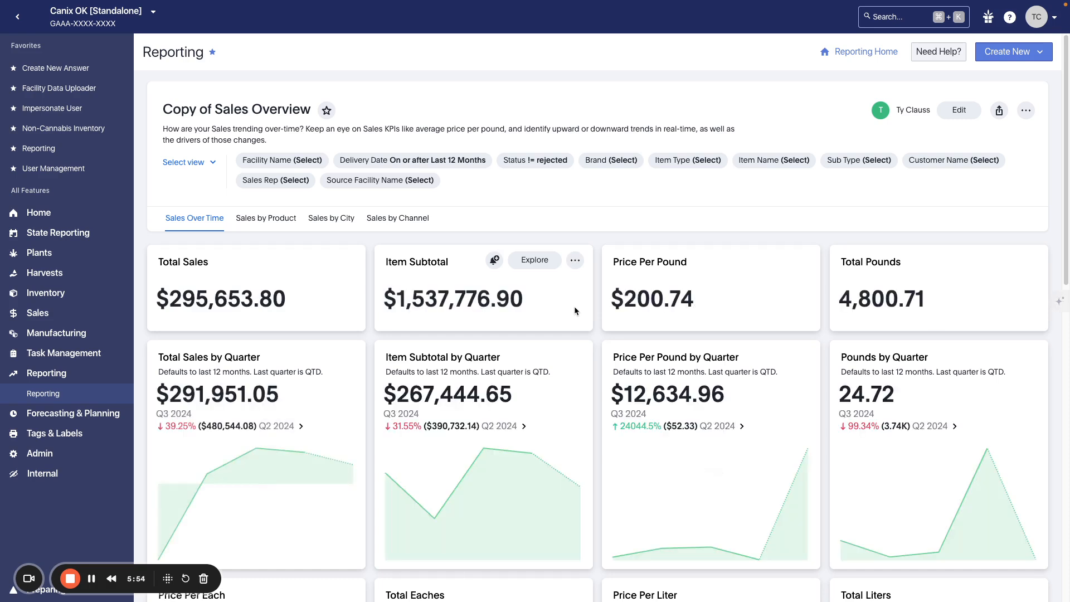
{"action": "left_click", "coordinate": [19, 19]}
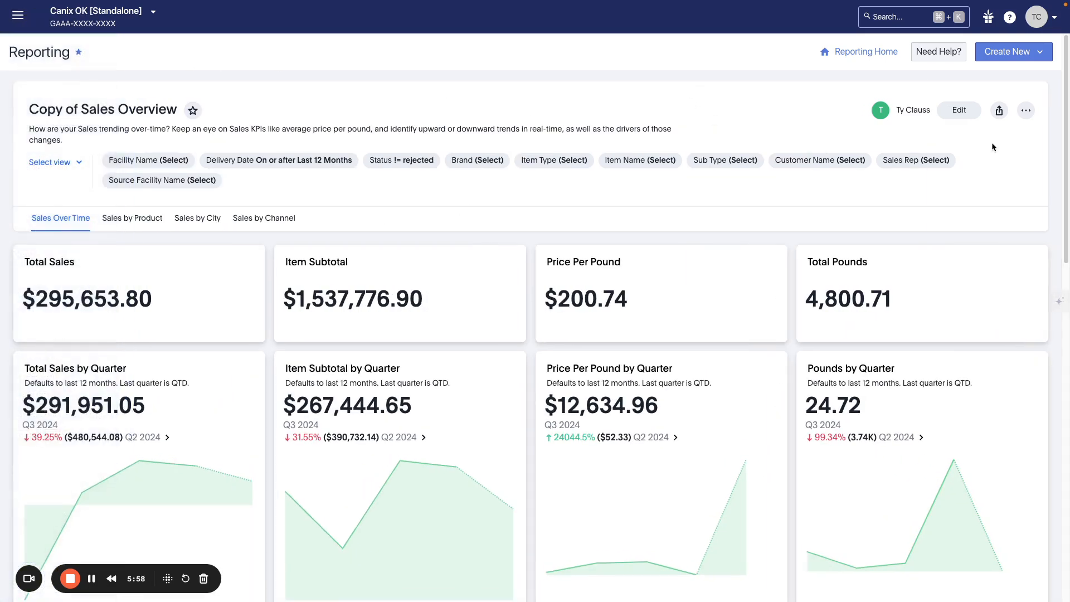
{"action": "right_click", "coordinate": [992, 140]}
{"action": "left_click", "coordinate": [1008, 141]}
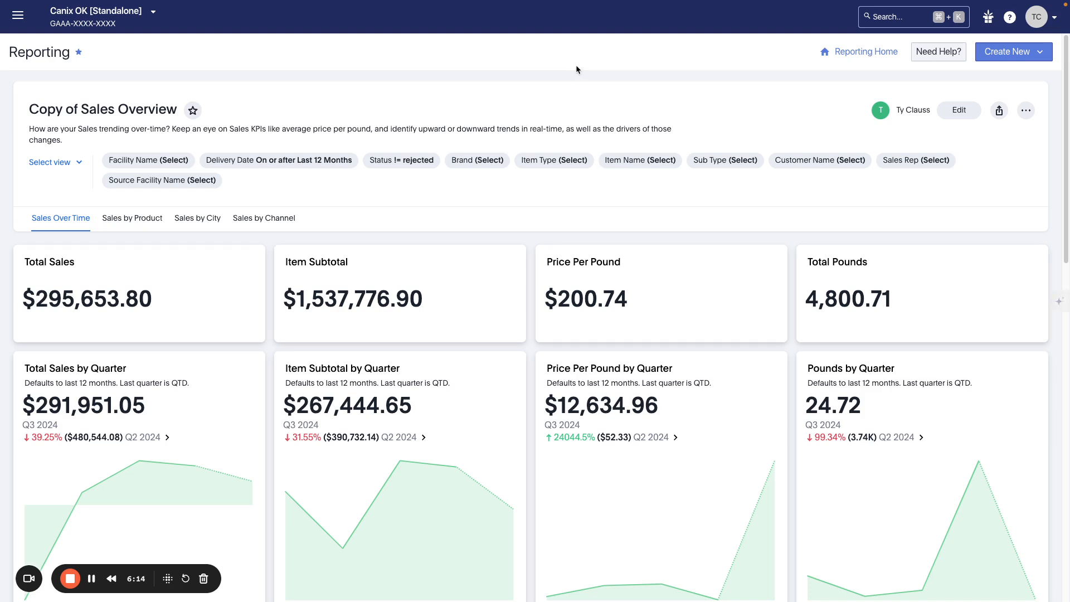
Open the Total Sales by Quarter chart of the copied report for editing and remove Delivery Date from its query.
{"action": "scroll", "coordinate": [507, 180], "scroll_direction": "down", "scroll_amount": 1}
{"action": "scroll", "coordinate": [996, 136], "scroll_direction": "up", "scroll_amount": 1}
{"action": "scroll", "coordinate": [329, 331], "scroll_direction": "down", "scroll_amount": 3}
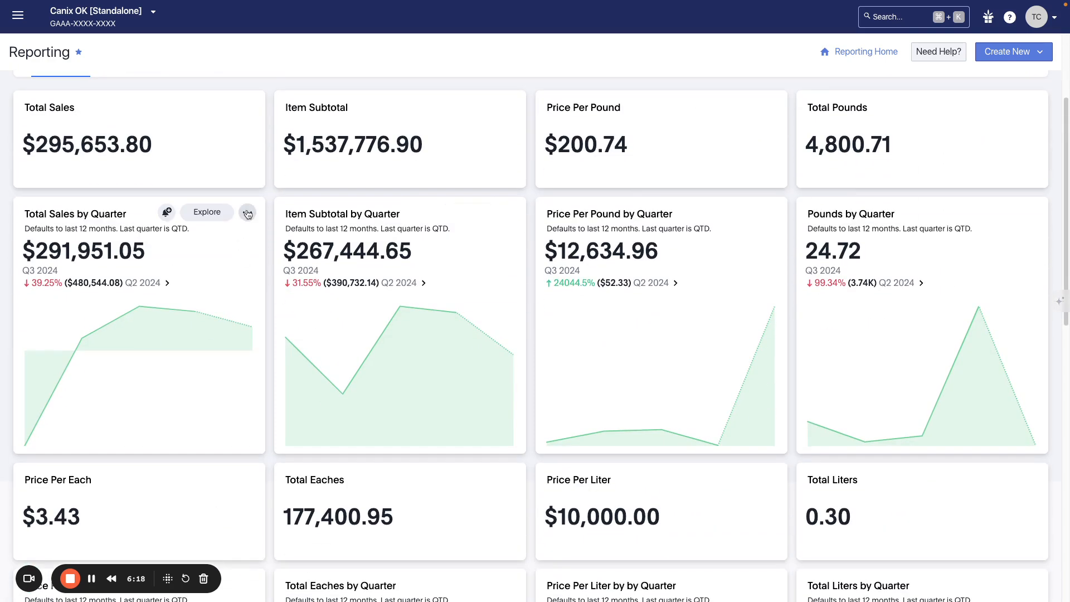
{"action": "left_click", "coordinate": [247, 213]}
{"action": "left_click", "coordinate": [223, 238]}
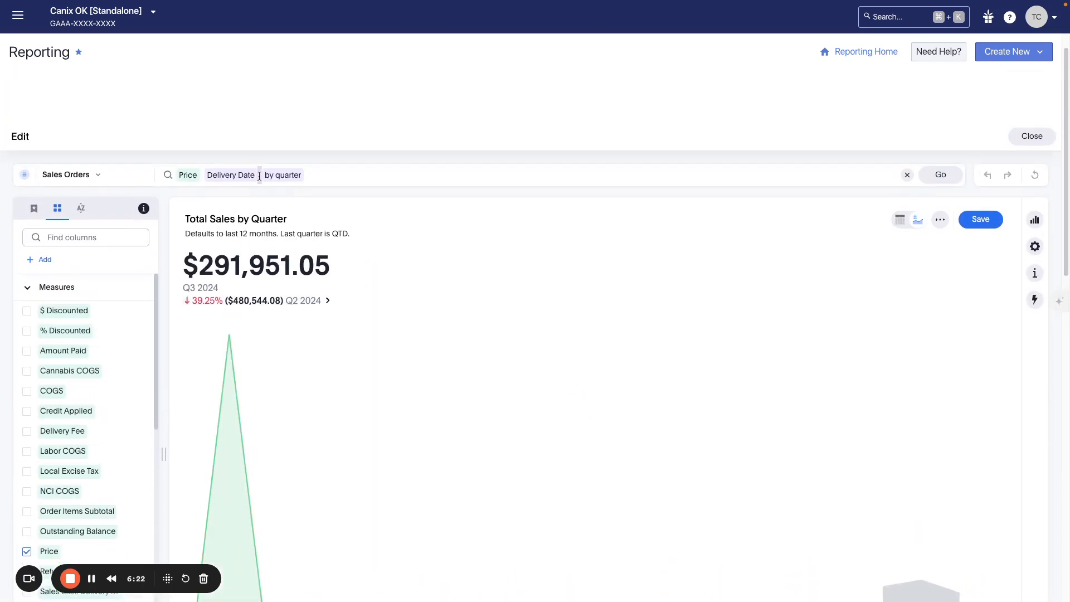
{"action": "left_click", "coordinate": [256, 174]}
Find the Created At date column, add it to the chart's query, run it, and save the chart.
{"action": "left_click", "coordinate": [124, 232]}
{"action": "type", "text": "create"}
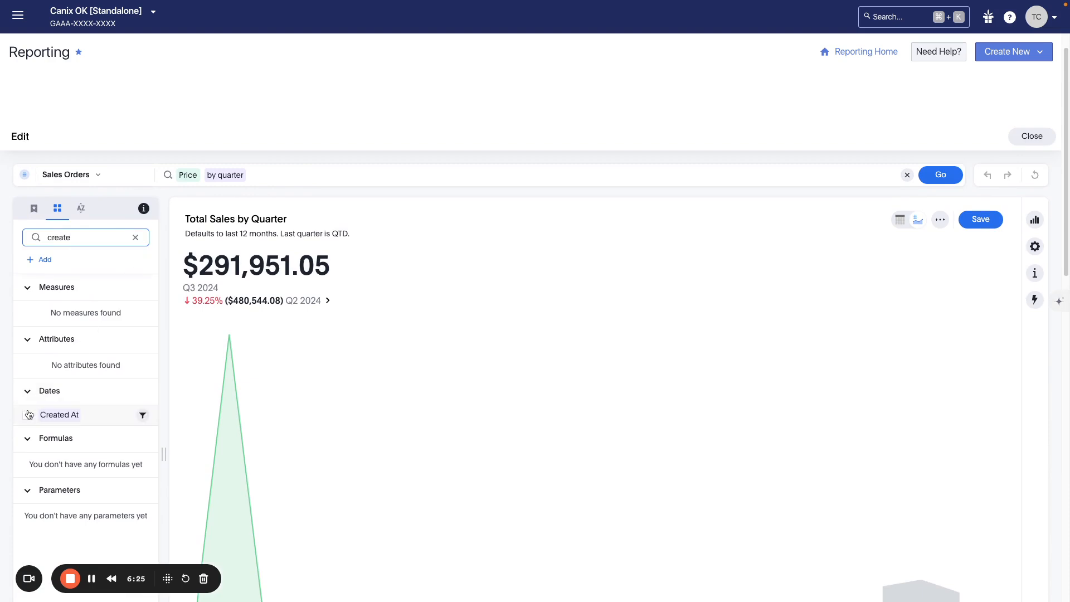
{"action": "left_click", "coordinate": [27, 416]}
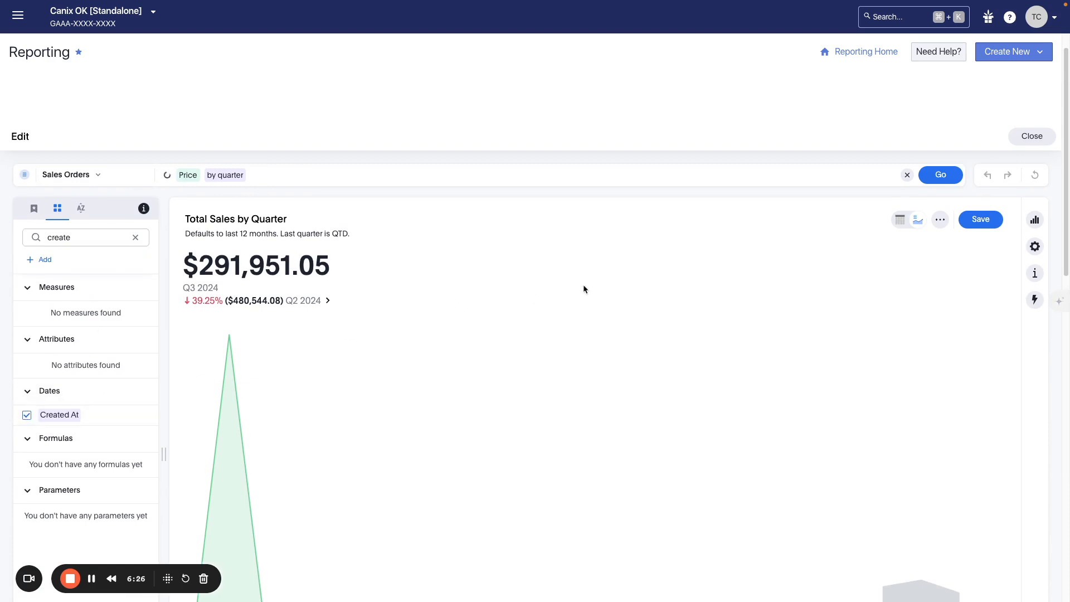
{"action": "left_click", "coordinate": [944, 209]}
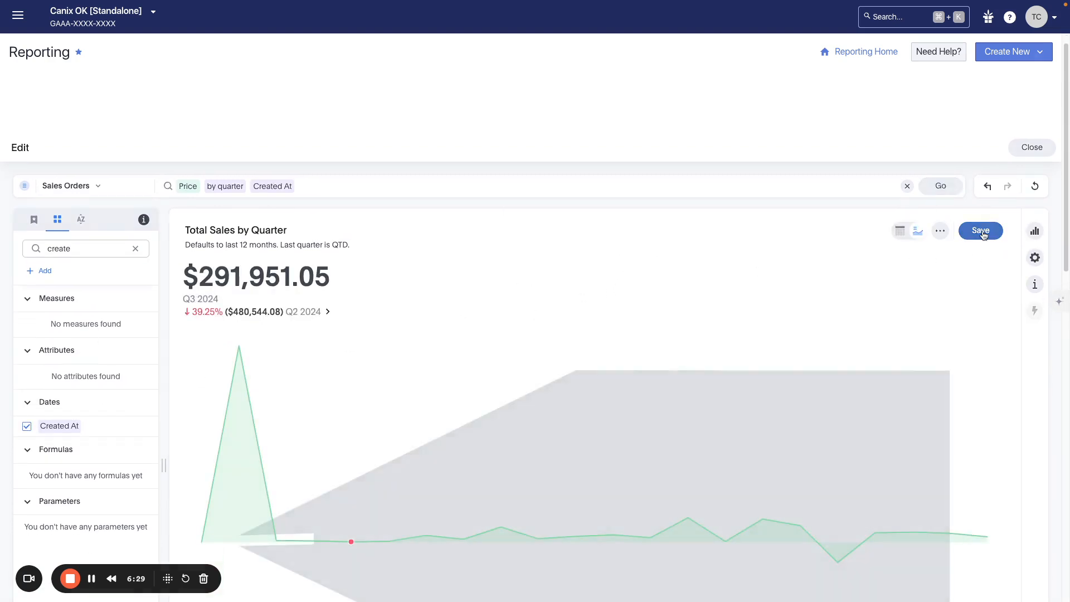
{"action": "left_click", "coordinate": [983, 235]}
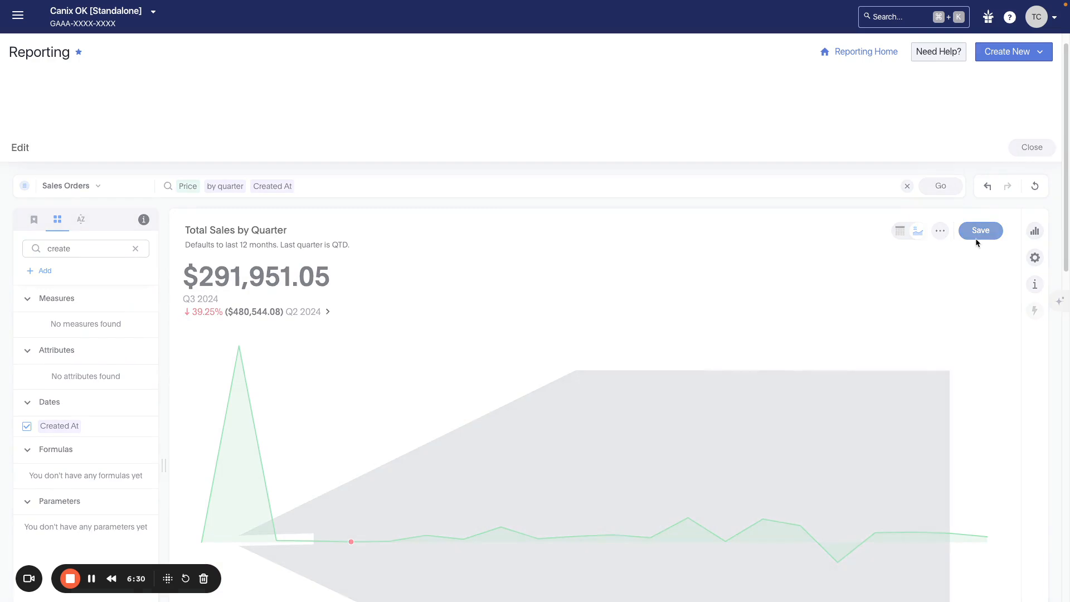
{"action": "left_click", "coordinate": [1041, 158]}
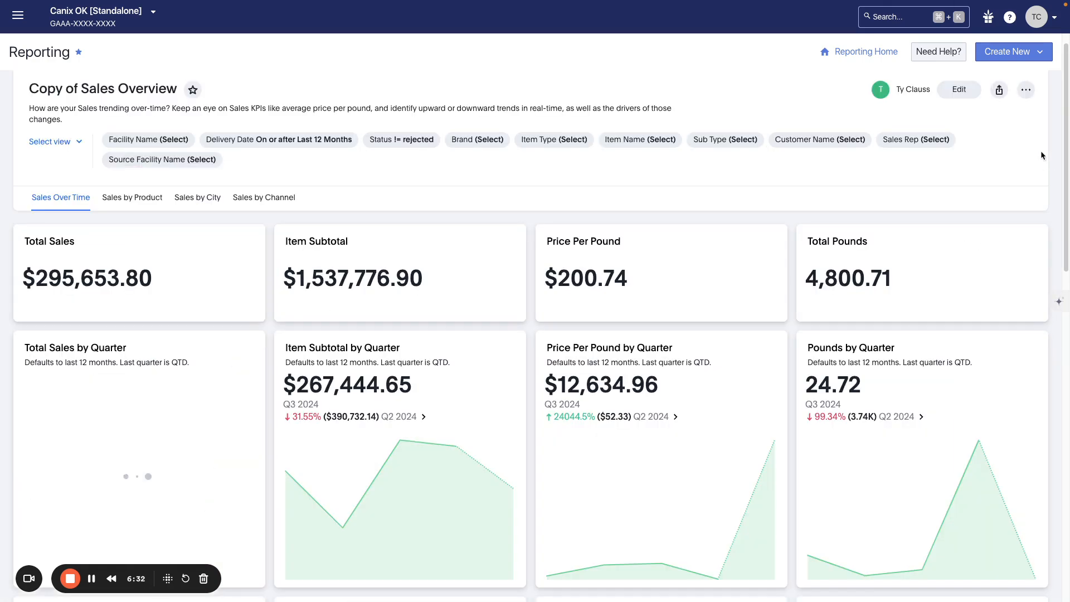
Put the copied report into edit mode and examine the Delivery Date filter's default values, applicability, linking and filter options.
{"action": "scroll", "coordinate": [443, 349], "scroll_direction": "down", "scroll_amount": 1}
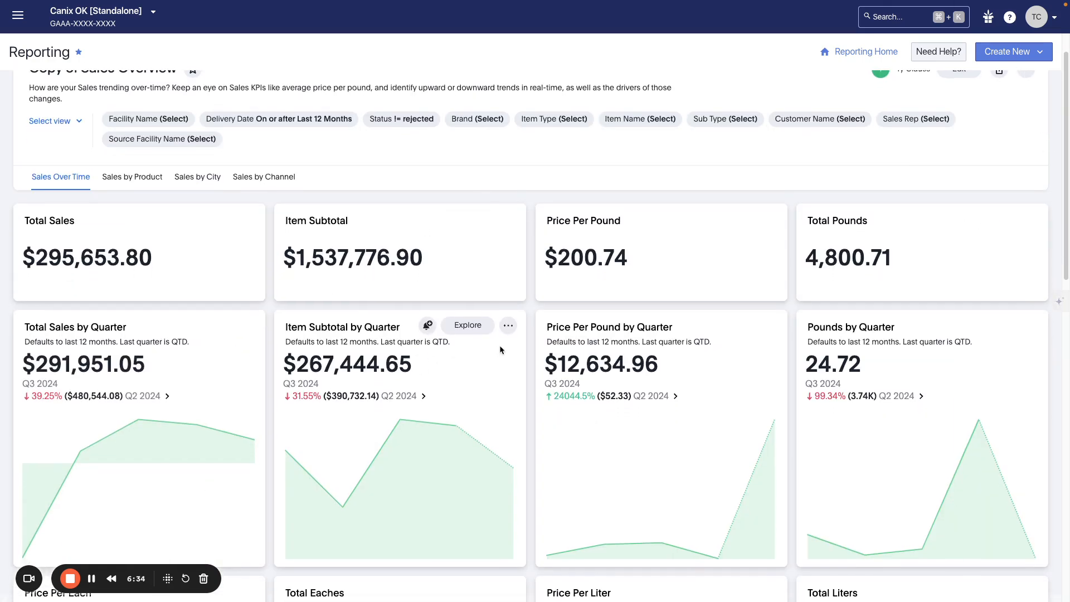
{"action": "scroll", "coordinate": [499, 346], "scroll_direction": "down", "scroll_amount": 7}
{"action": "scroll", "coordinate": [500, 345], "scroll_direction": "up", "scroll_amount": 5}
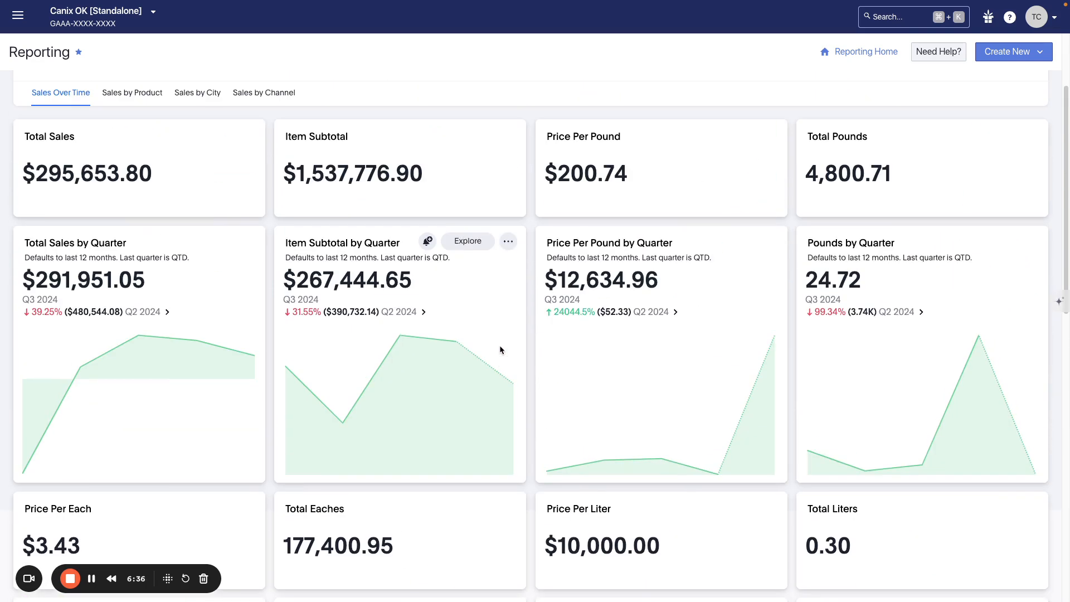
{"action": "scroll", "coordinate": [500, 350], "scroll_direction": "up", "scroll_amount": 3}
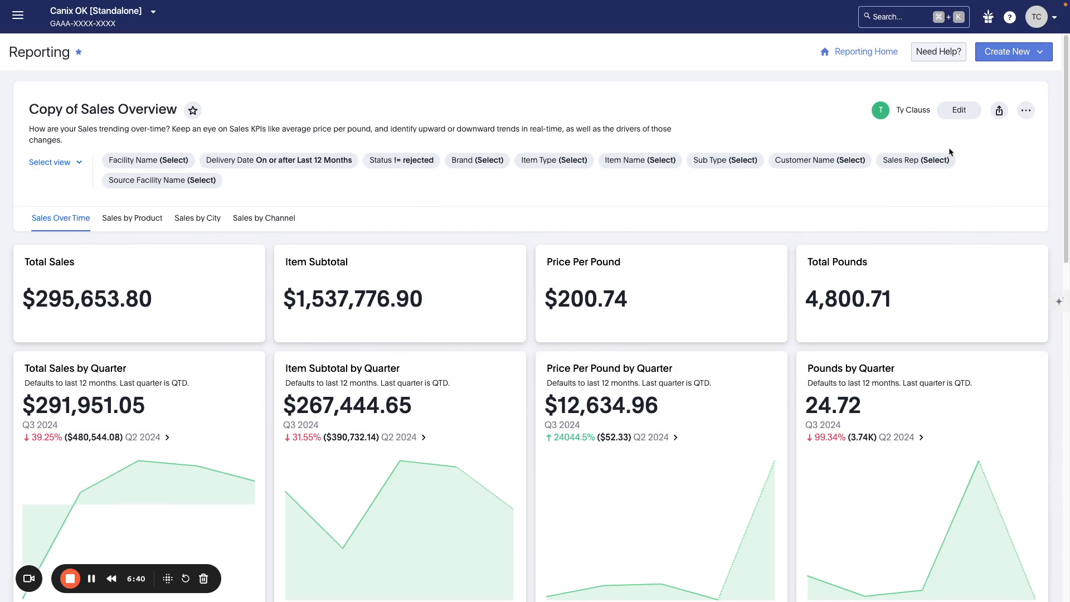
{"action": "left_click", "coordinate": [958, 111]}
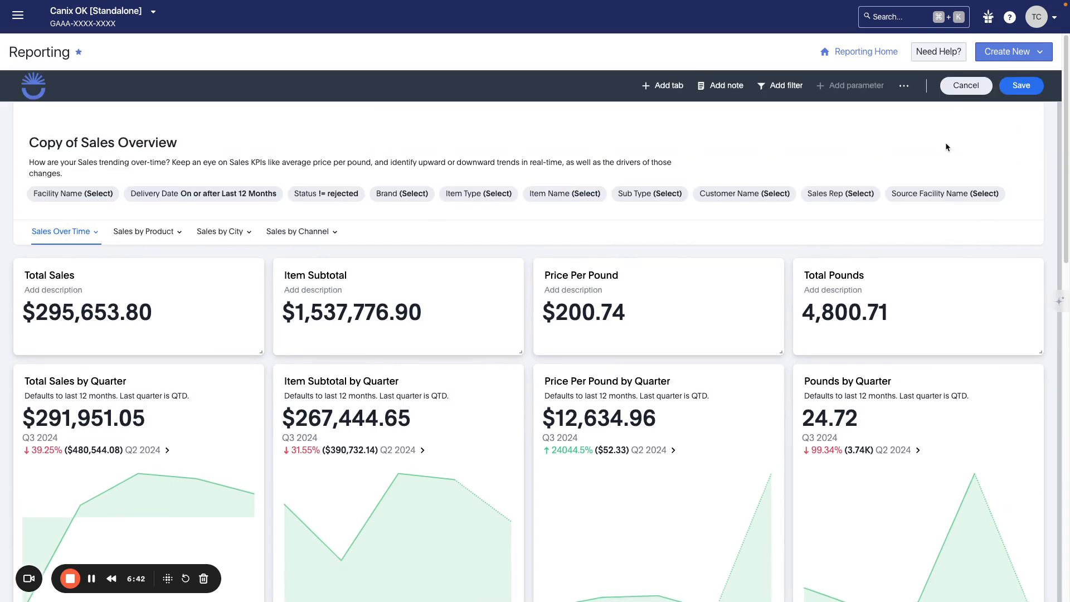
{"action": "left_click", "coordinate": [233, 198]}
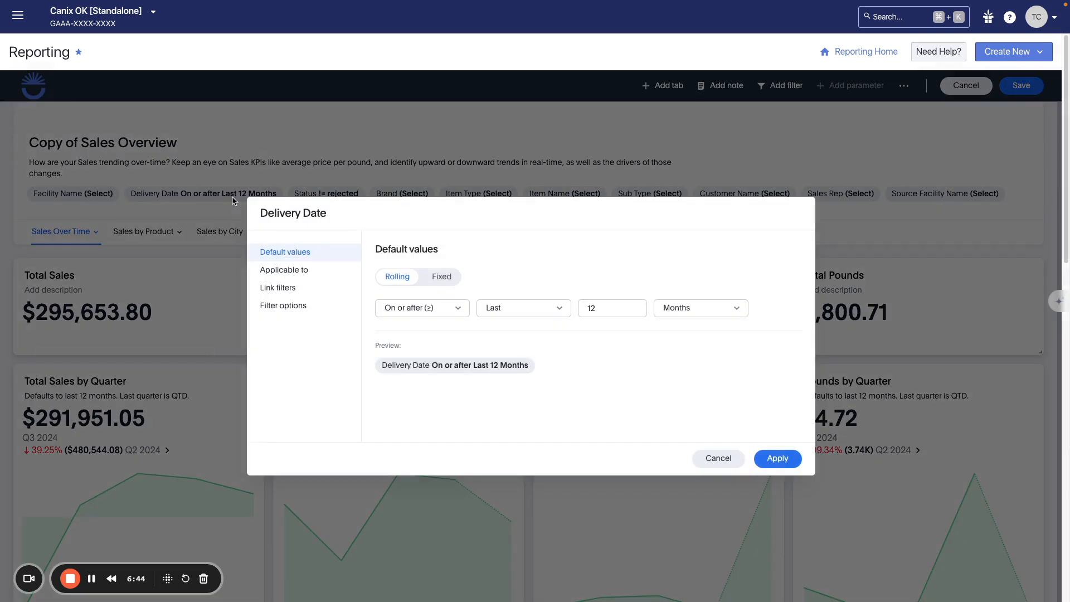
{"action": "left_click", "coordinate": [310, 290]}
{"action": "left_click", "coordinate": [312, 274]}
{"action": "left_click", "coordinate": [310, 309]}
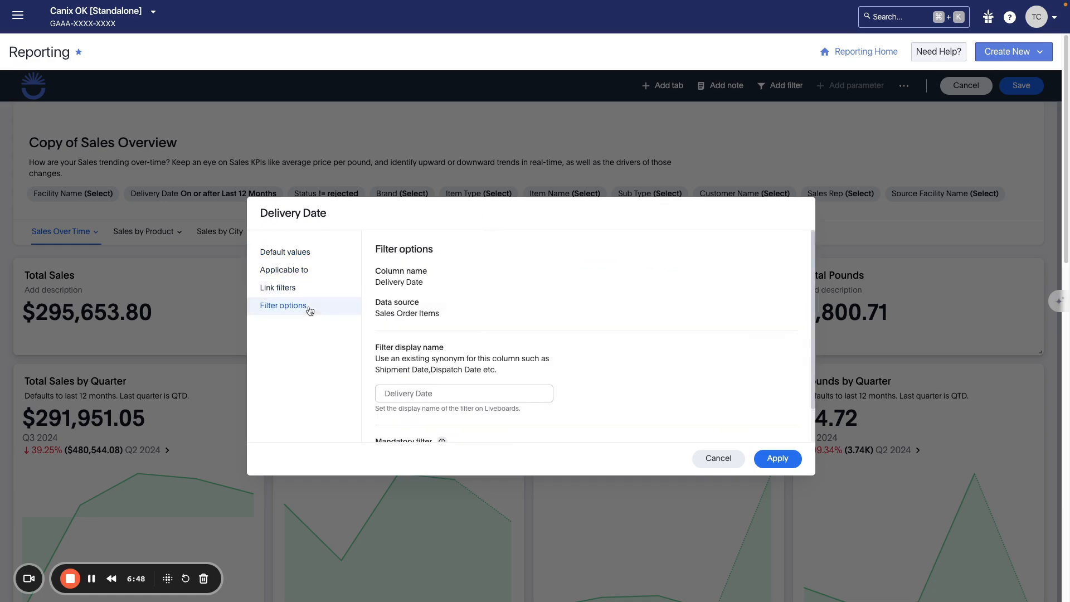
{"action": "scroll", "coordinate": [322, 318], "scroll_direction": "down", "scroll_amount": 4}
Close the Delivery Date filter settings without changes and remove that filter from the report.
{"action": "left_click", "coordinate": [719, 150]}
{"action": "scroll", "coordinate": [490, 275], "scroll_direction": "up", "scroll_amount": 5}
{"action": "left_click", "coordinate": [283, 186]}
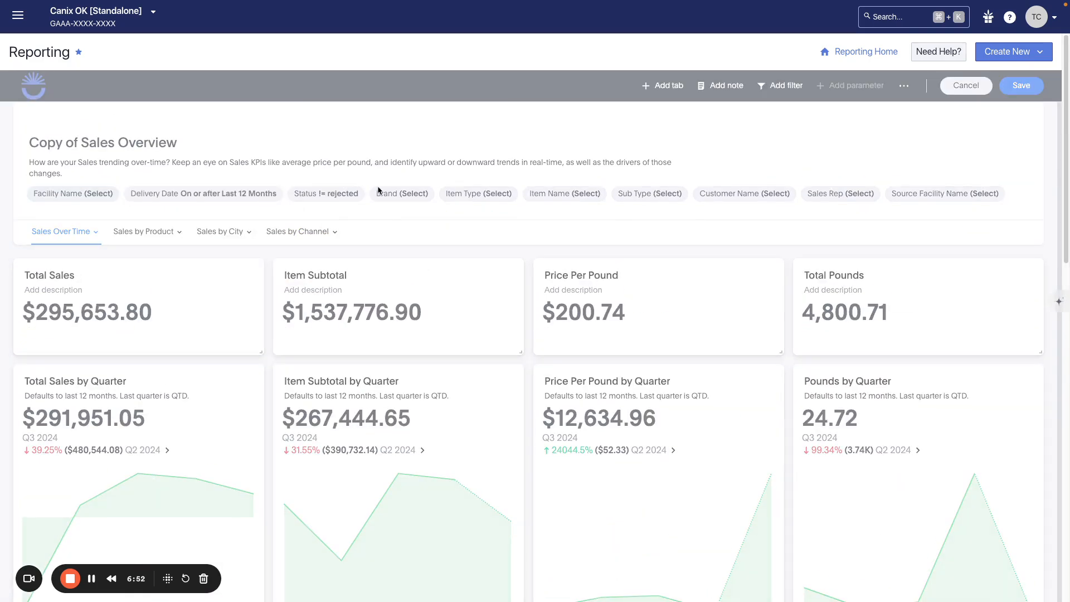
Add a Created At filter from Sales Orders with the rolling default Yesterday, and save the report.
{"action": "left_click", "coordinate": [779, 86]}
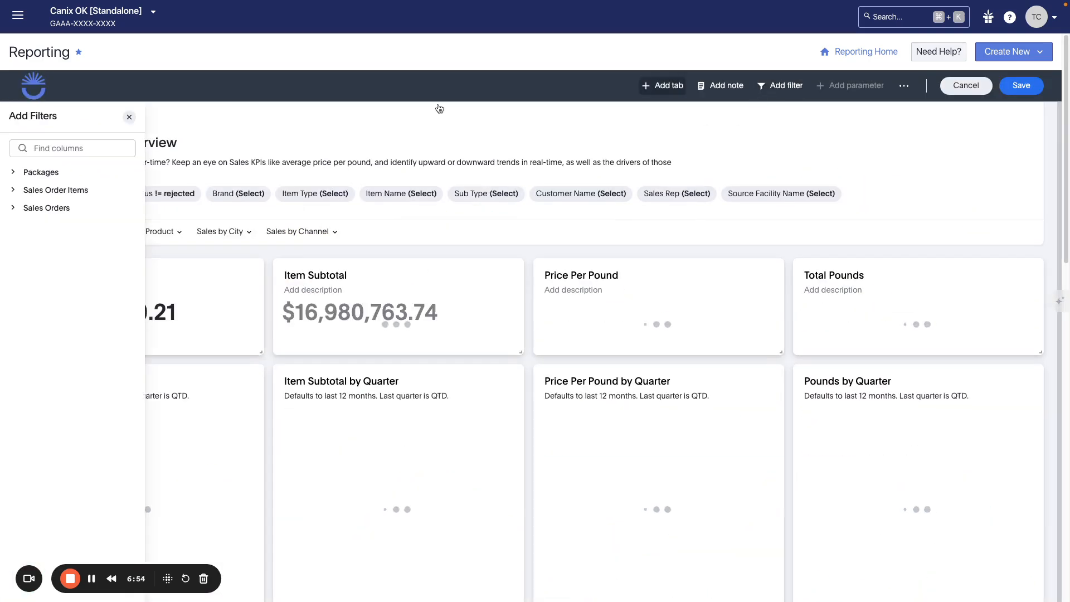
{"action": "left_click", "coordinate": [66, 207]}
{"action": "left_click", "coordinate": [67, 149]}
{"action": "type", "text": "crea"}
{"action": "left_click", "coordinate": [76, 209]}
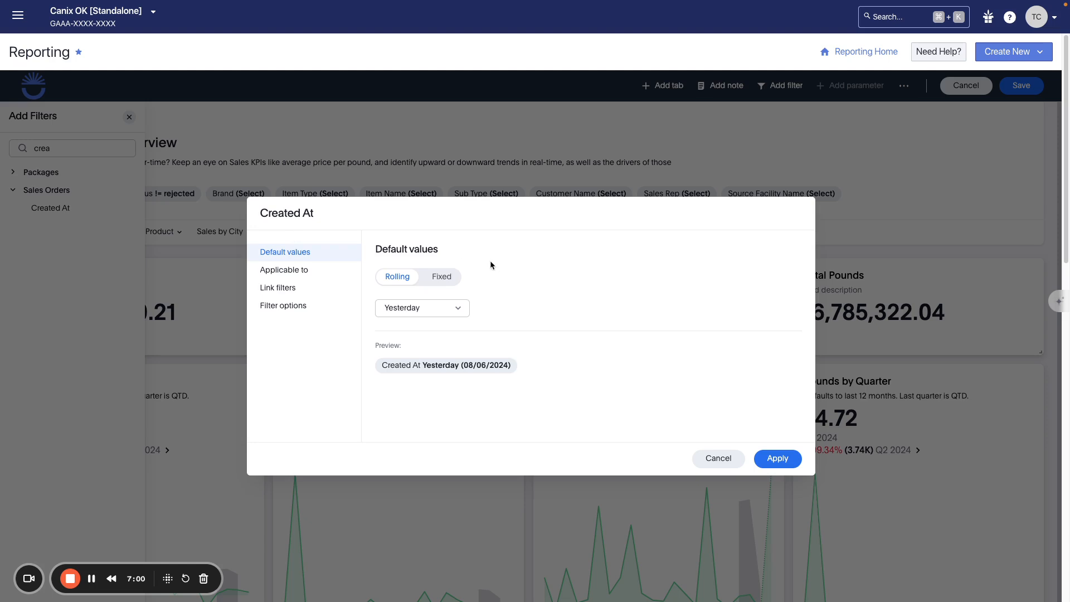
{"action": "left_click", "coordinate": [790, 461]}
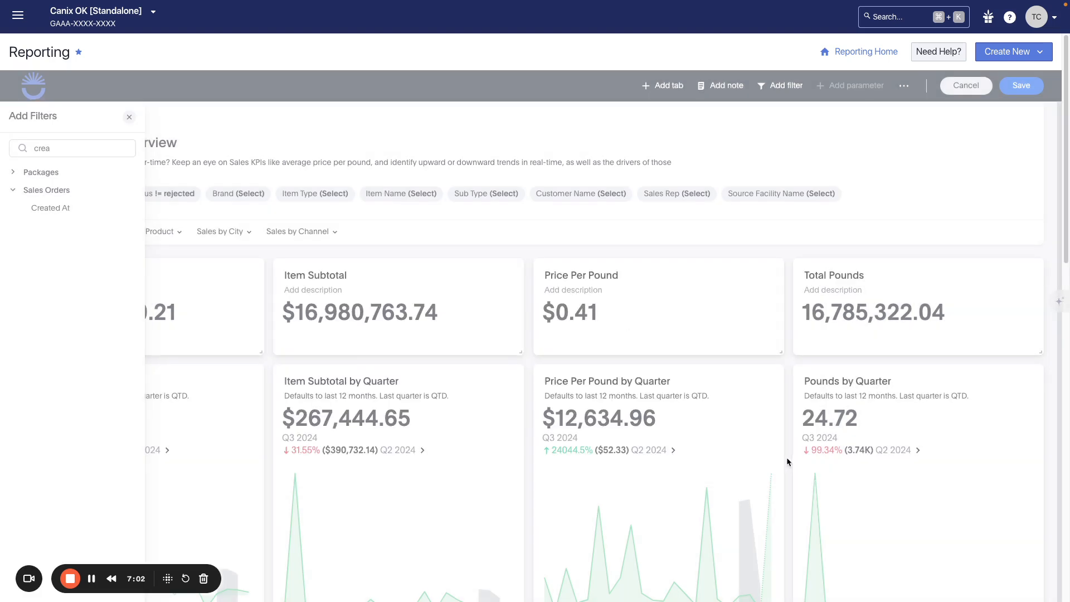
{"action": "left_click", "coordinate": [129, 123]}
{"action": "left_click", "coordinate": [1021, 92]}
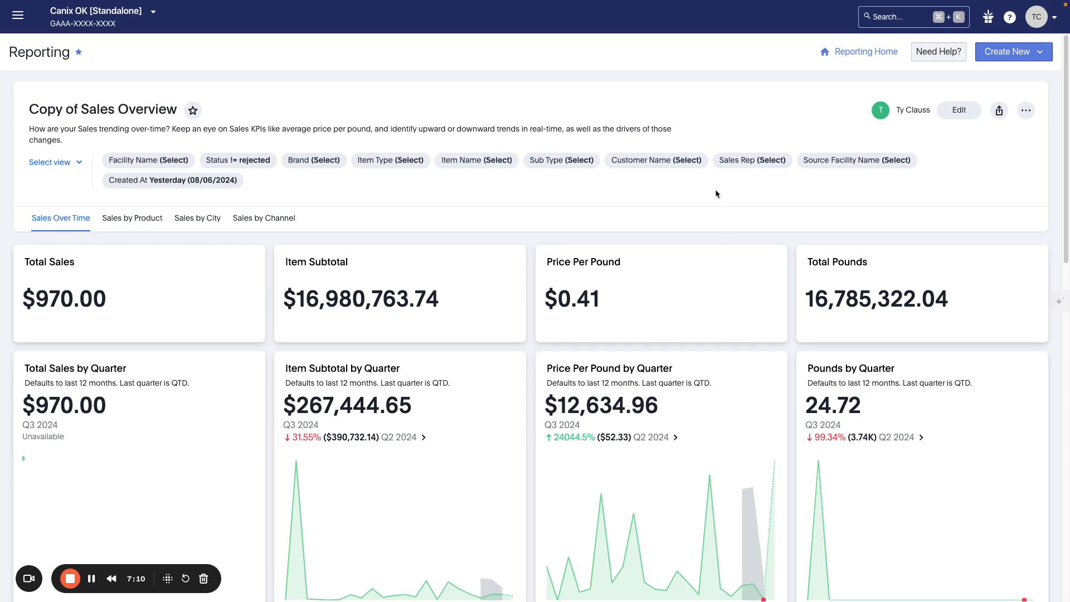
Reopen the report for editing and delete the Price Per Pound and Total Pounds tiles.
{"action": "scroll", "coordinate": [715, 189], "scroll_direction": "down", "scroll_amount": 4}
{"action": "scroll", "coordinate": [715, 189], "scroll_direction": "up", "scroll_amount": 4}
{"action": "scroll", "coordinate": [714, 190], "scroll_direction": "down", "scroll_amount": 1}
{"action": "scroll", "coordinate": [962, 126], "scroll_direction": "up", "scroll_amount": 1}
{"action": "left_click", "coordinate": [960, 97]}
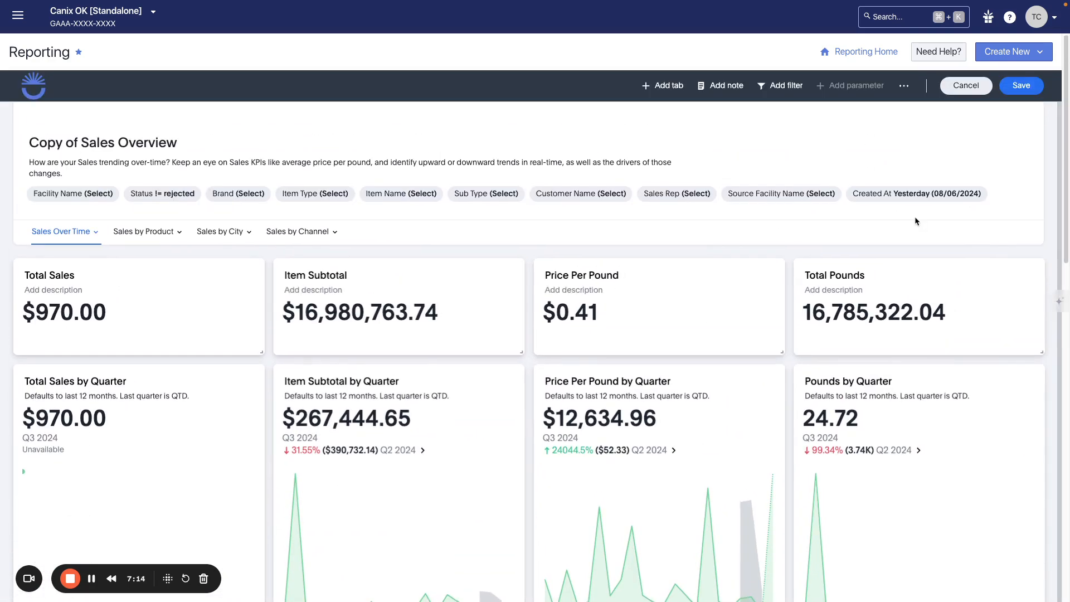
{"action": "left_click", "coordinate": [767, 274]}
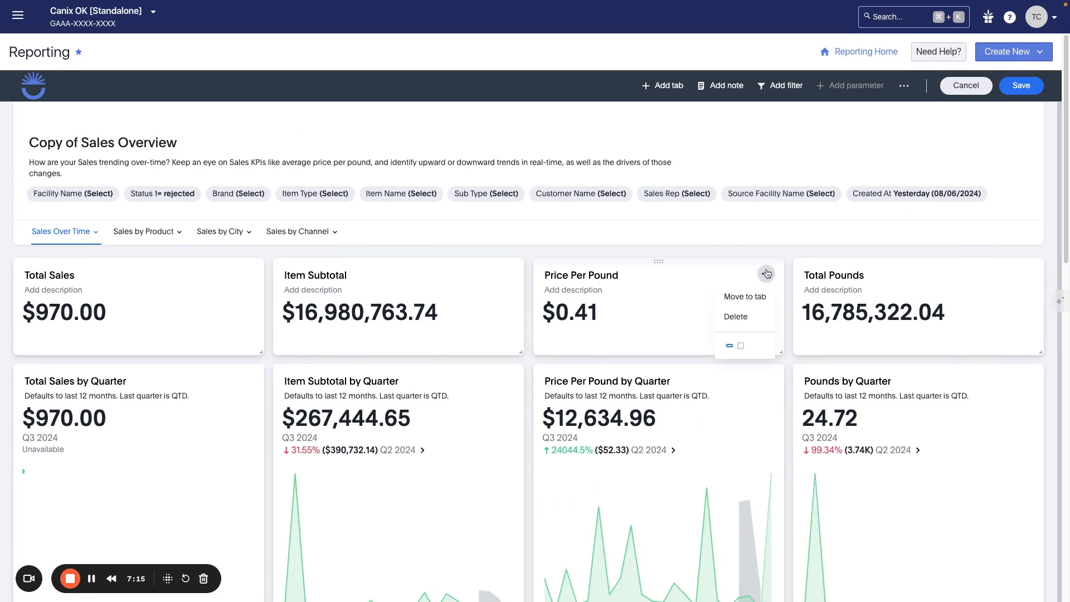
{"action": "left_click", "coordinate": [756, 317]}
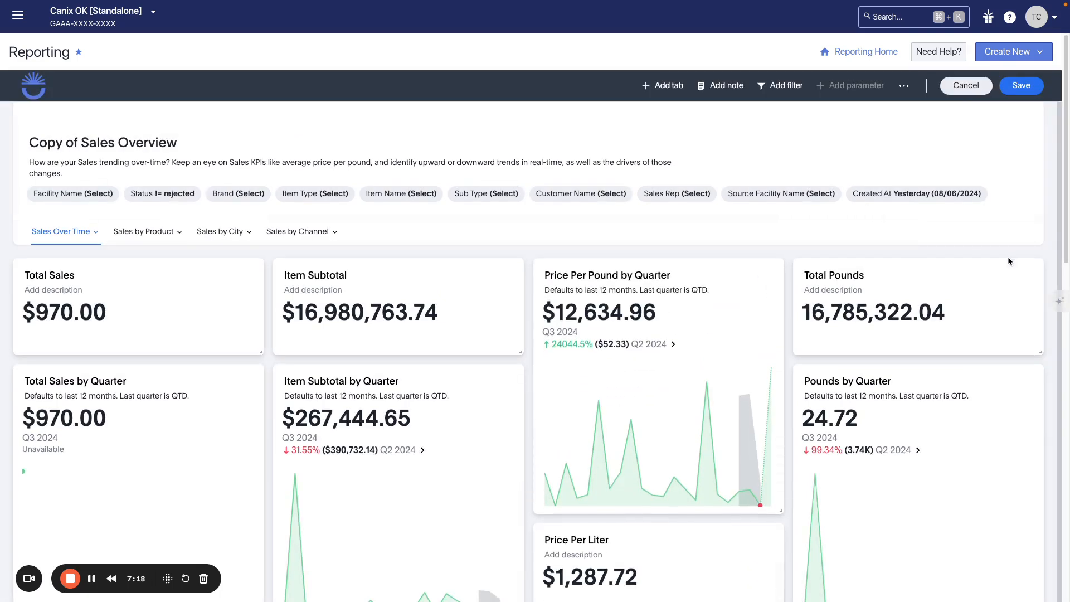
{"action": "left_click", "coordinate": [1026, 274]}
{"action": "left_click", "coordinate": [998, 317]}
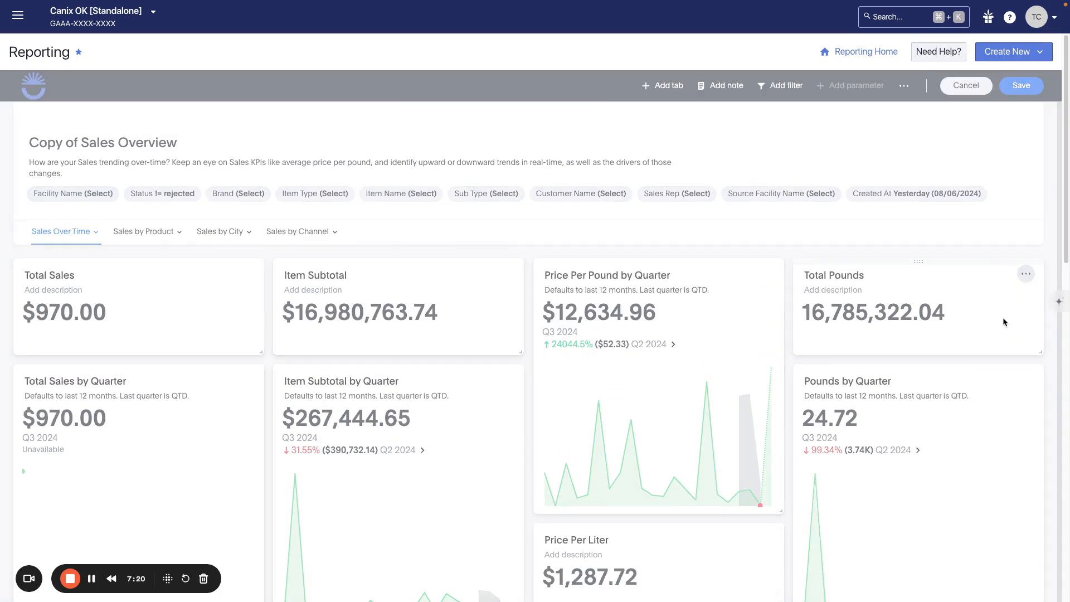
Enlarge the Price Per Pound by Quarter chart to fill the space of two tile columns and save the report.
{"action": "scroll", "coordinate": [729, 438], "scroll_direction": "down", "scroll_amount": 4}
{"action": "left_click_drag", "start_coordinate": [780, 268], "coordinate": [914, 342]}
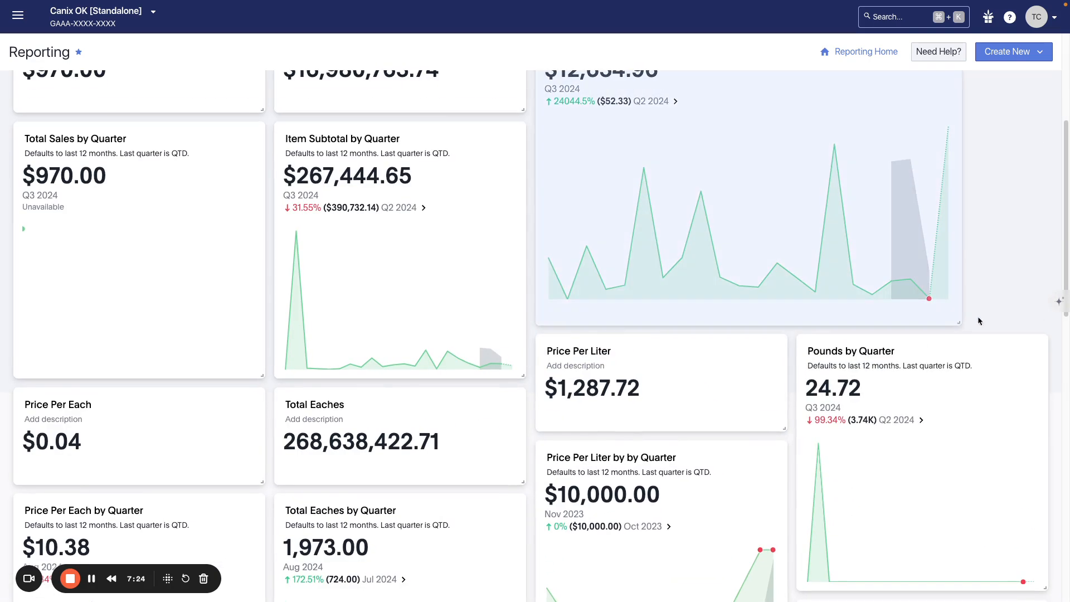
{"action": "scroll", "coordinate": [927, 342], "scroll_direction": "down", "scroll_amount": 5}
{"action": "scroll", "coordinate": [928, 342], "scroll_direction": "down", "scroll_amount": 3}
{"action": "scroll", "coordinate": [927, 342], "scroll_direction": "up", "scroll_amount": 15}
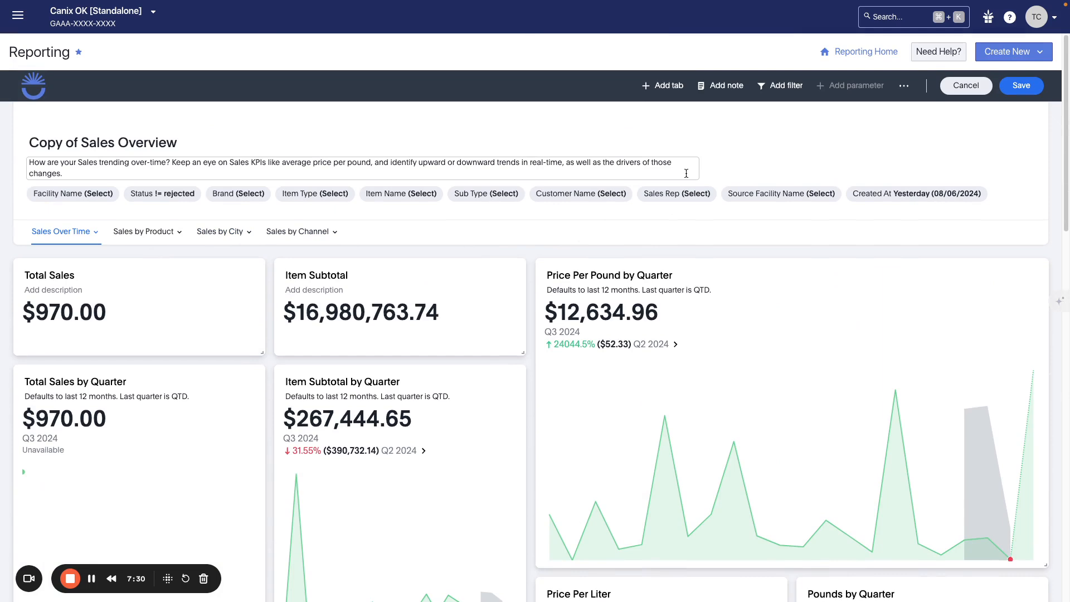
{"action": "left_click", "coordinate": [1009, 84]}
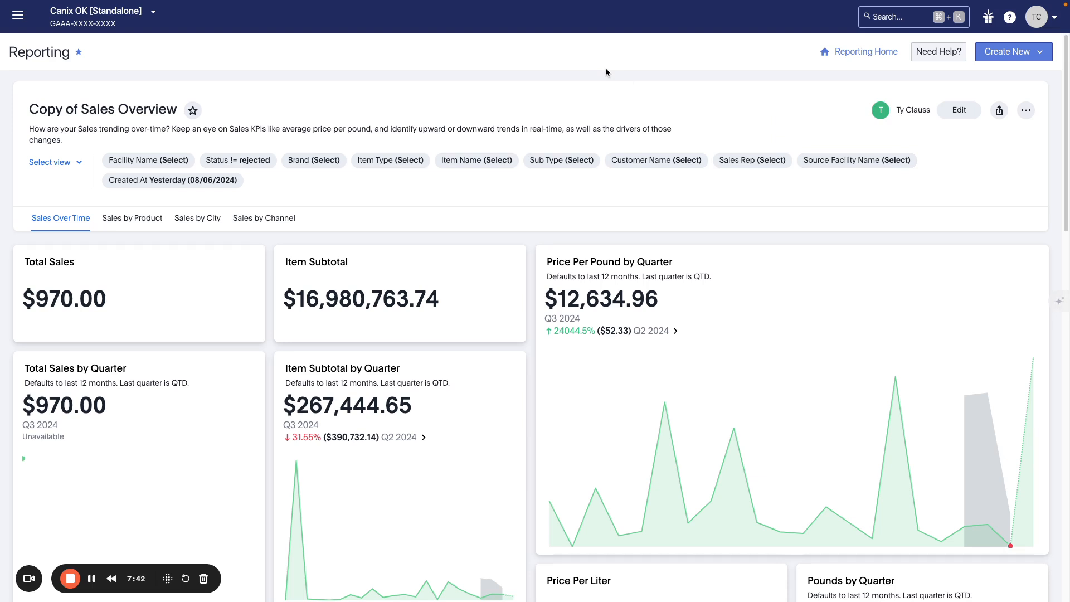
Create a new answer on Sales Order Items and select the Price measure.
{"action": "left_click", "coordinate": [1025, 54]}
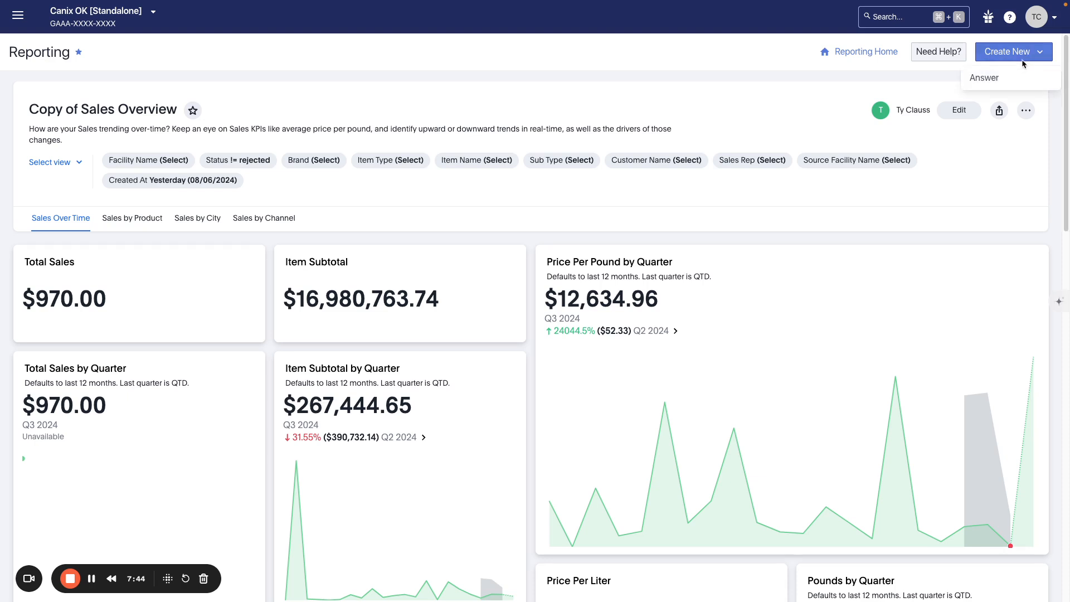
{"action": "left_click", "coordinate": [1024, 79]}
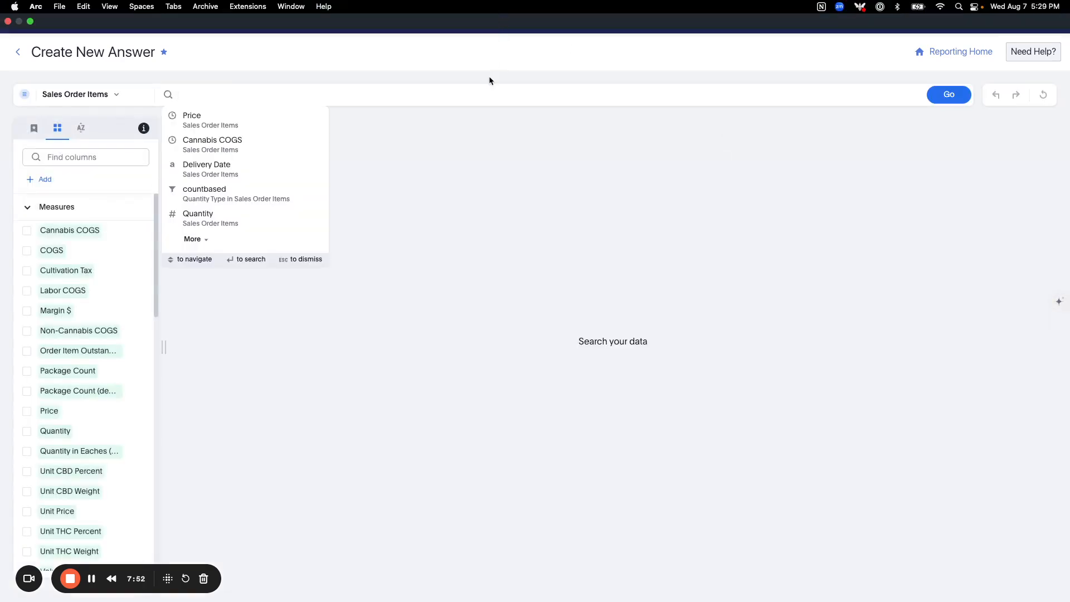
{"action": "left_click", "coordinate": [478, 225]}
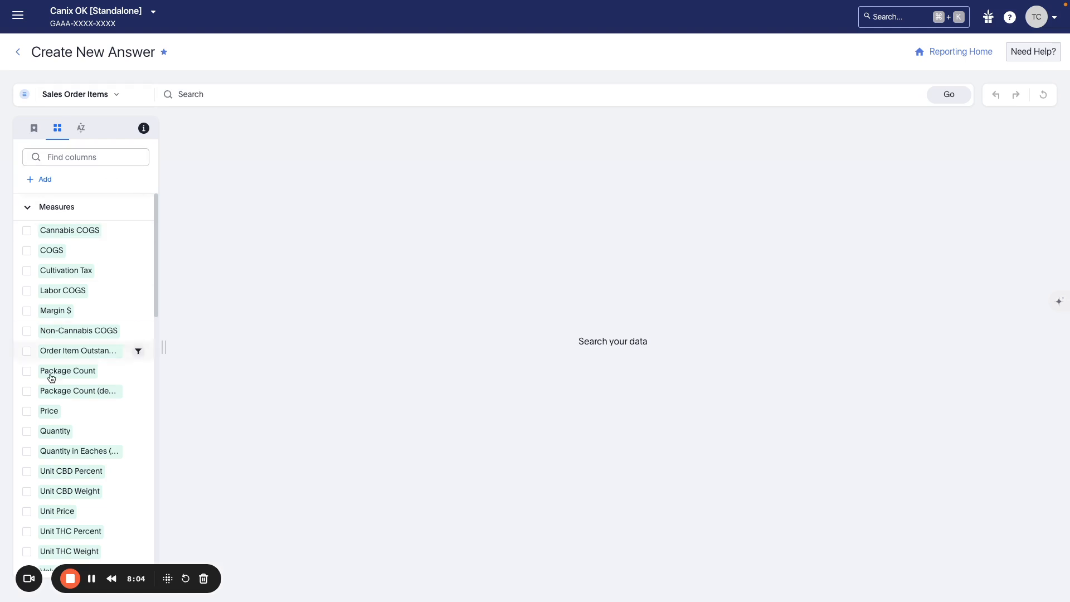
{"action": "left_click", "coordinate": [27, 411]}
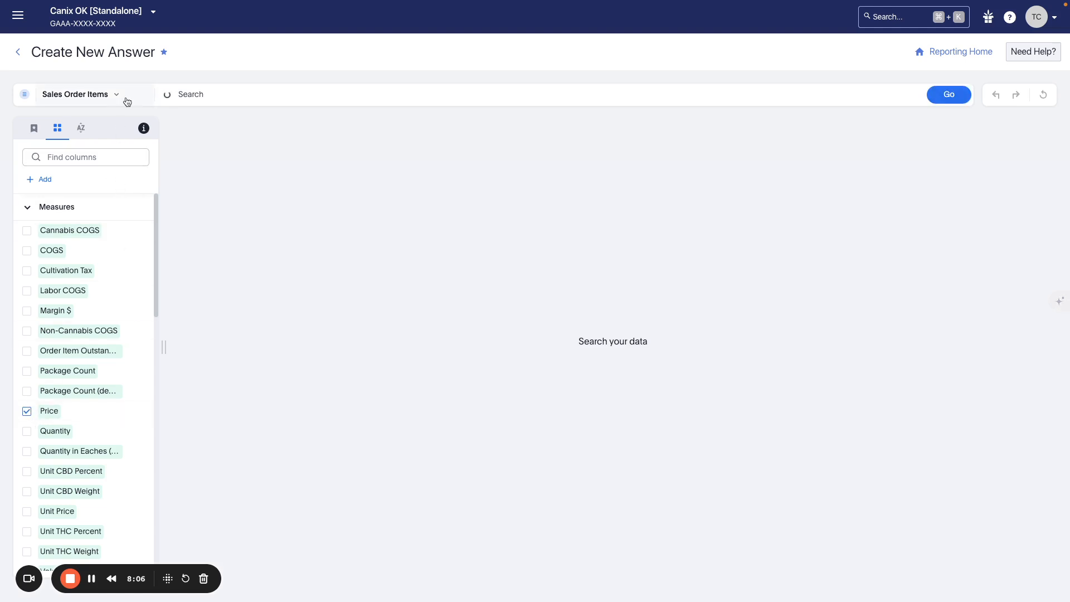
Look through the available data source worksheets for the answer, keeping Sales Order Items as the source.
{"action": "left_click", "coordinate": [126, 100]}
{"action": "scroll", "coordinate": [413, 296], "scroll_direction": "down", "scroll_amount": 1}
{"action": "scroll", "coordinate": [413, 281], "scroll_direction": "up", "scroll_amount": 1}
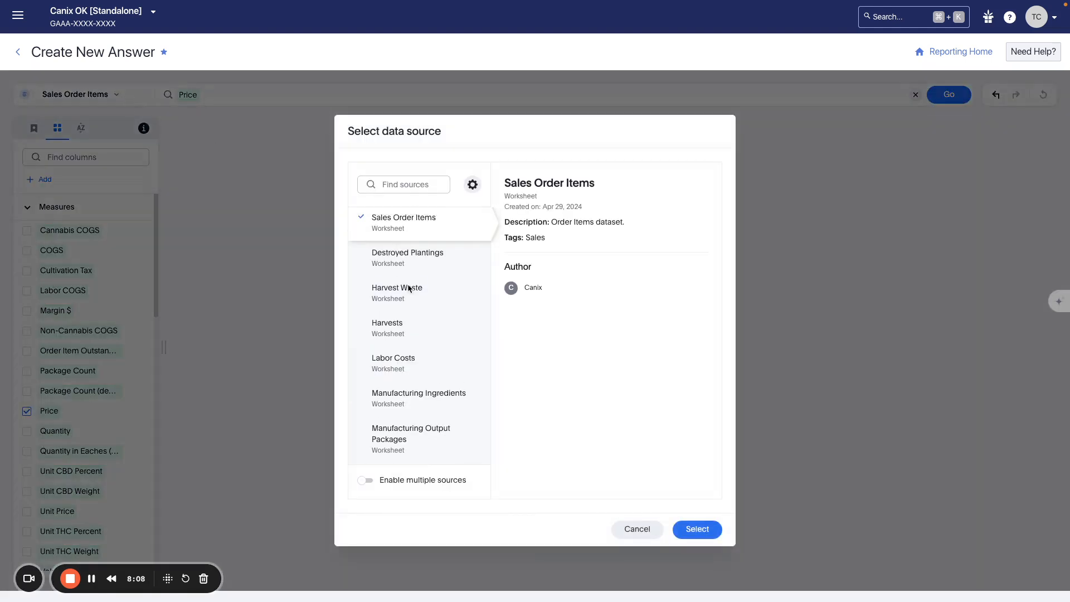
{"action": "scroll", "coordinate": [410, 299], "scroll_direction": "down", "scroll_amount": 2}
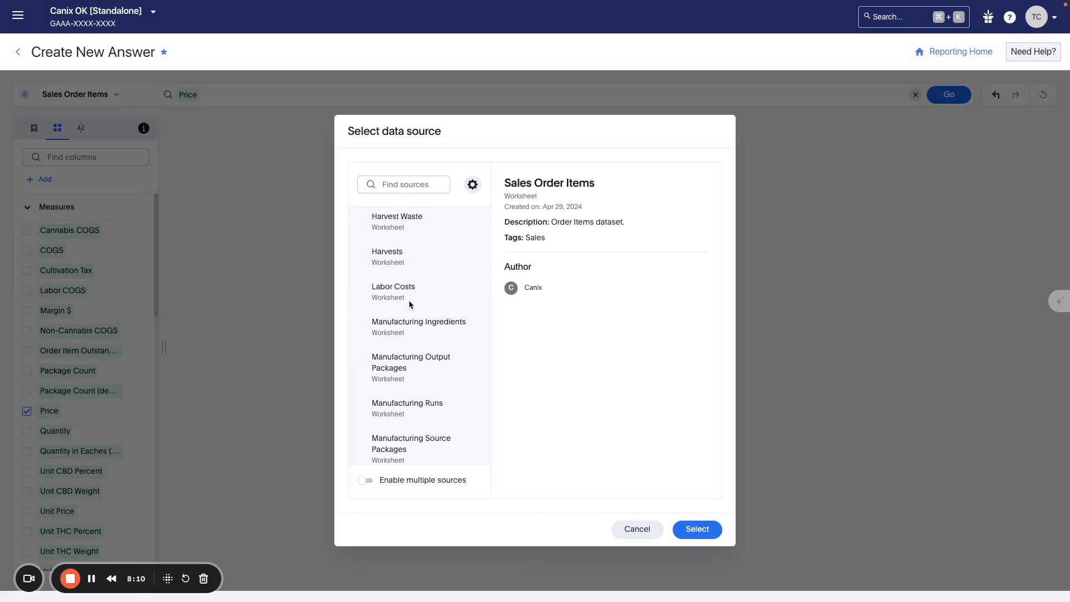
{"action": "scroll", "coordinate": [424, 268], "scroll_direction": "down", "scroll_amount": 7}
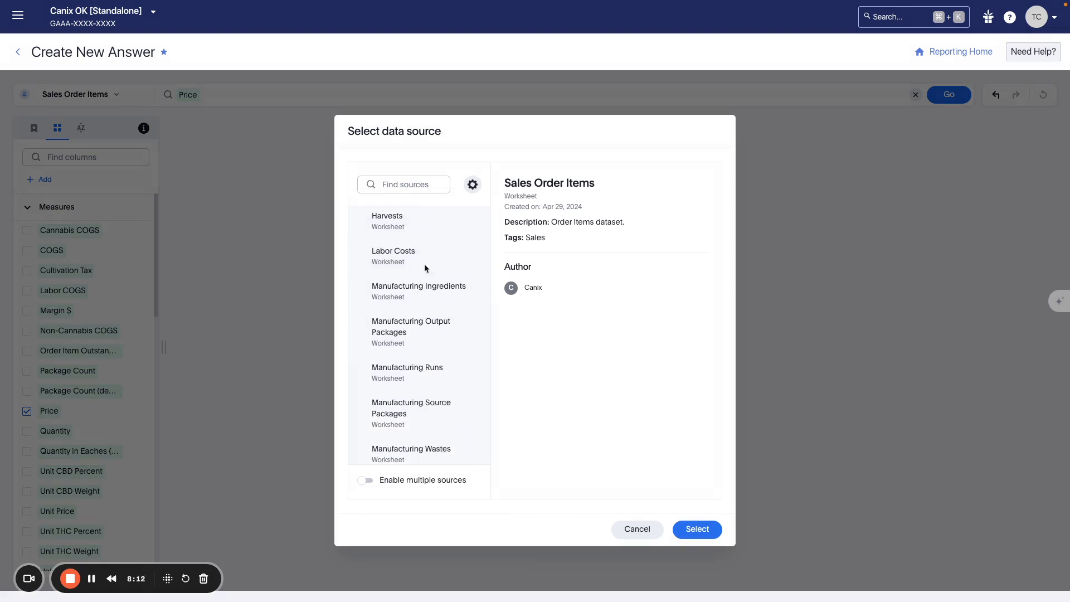
{"action": "scroll", "coordinate": [427, 270], "scroll_direction": "down", "scroll_amount": 3}
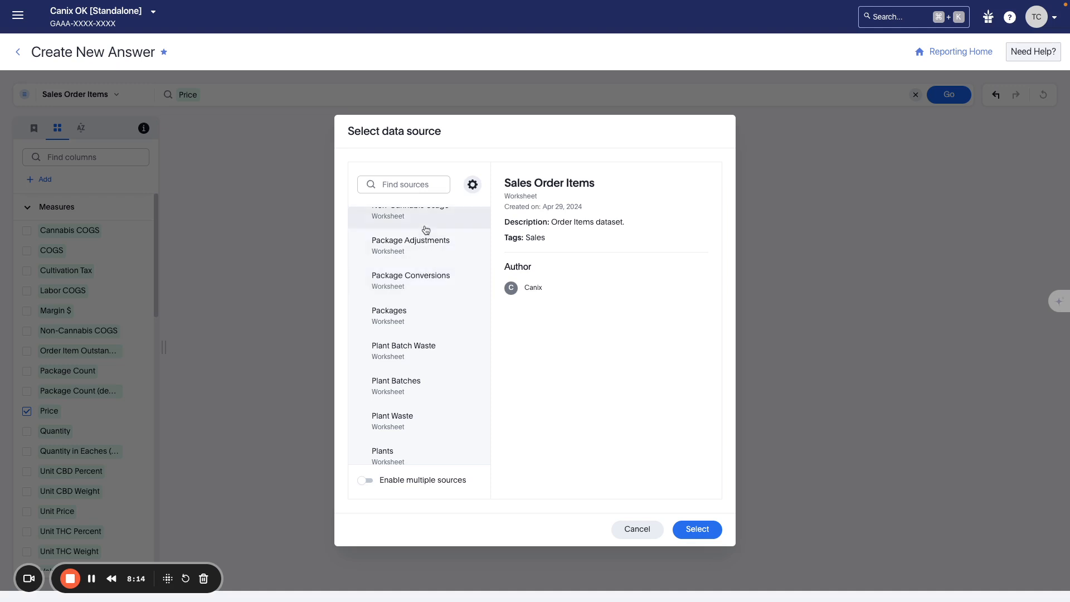
{"action": "scroll", "coordinate": [430, 276], "scroll_direction": "down", "scroll_amount": 5}
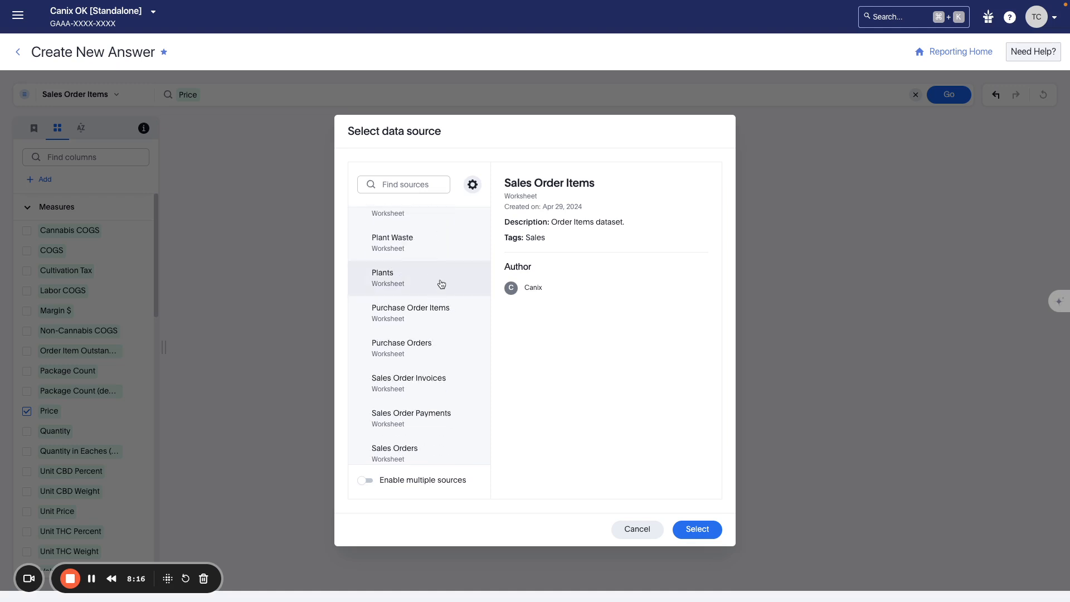
{"action": "scroll", "coordinate": [428, 384], "scroll_direction": "down", "scroll_amount": 1}
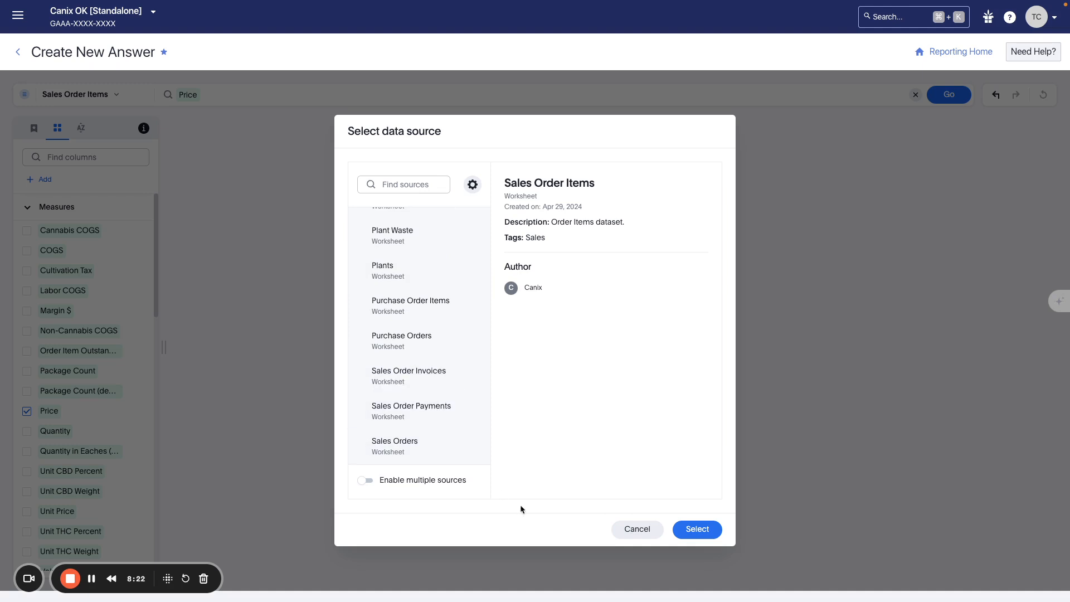
{"action": "left_click", "coordinate": [641, 530]}
Find and add the Item Type and Sales Rep attributes to the answer.
{"action": "left_click", "coordinate": [116, 158]}
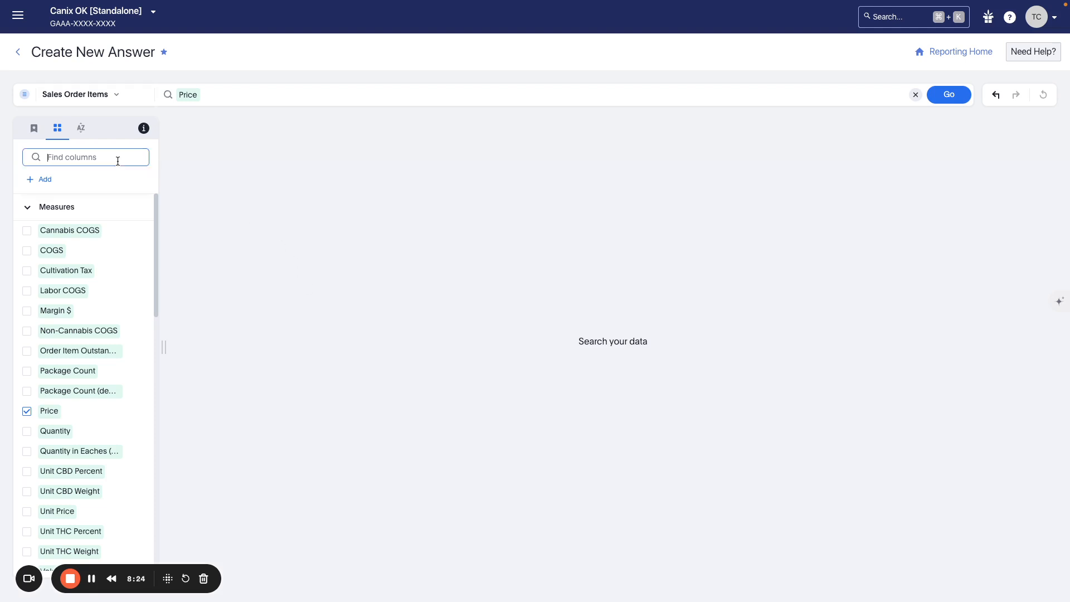
{"action": "type", "text": "Item"}
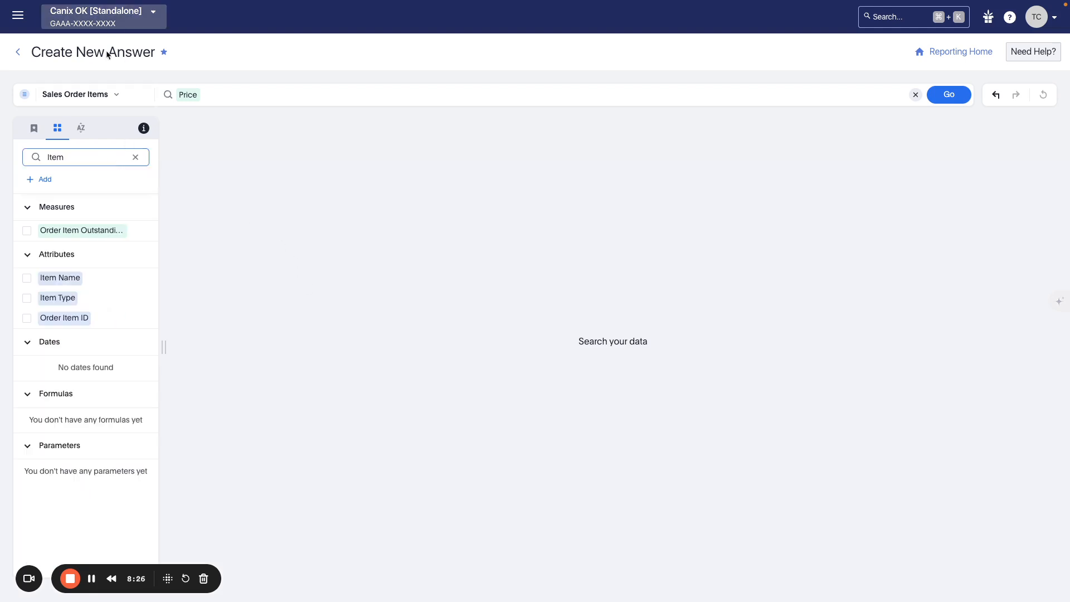
{"action": "left_click", "coordinate": [27, 298]}
{"action": "double_click", "coordinate": [96, 162]}
{"action": "key", "text": "BackSpace"}
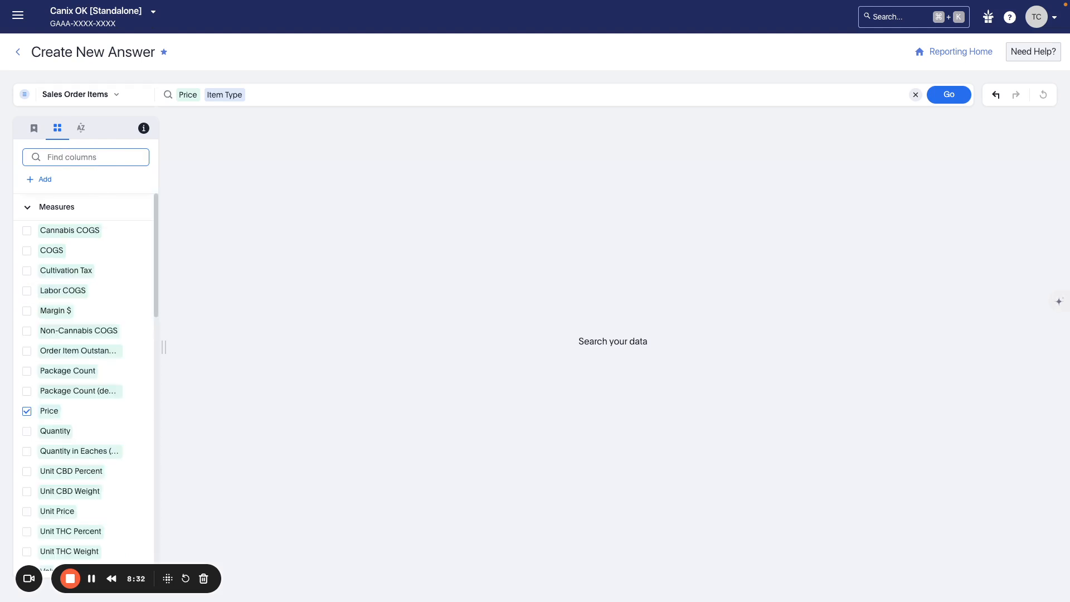
{"action": "type", "text": "Sal"}
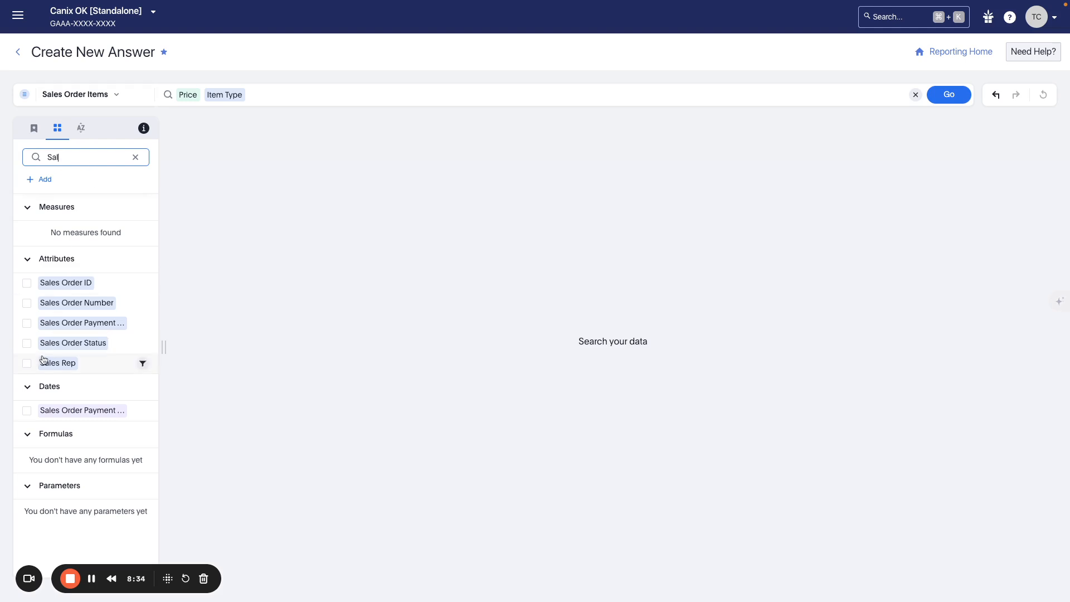
{"action": "left_click", "coordinate": [26, 363]}
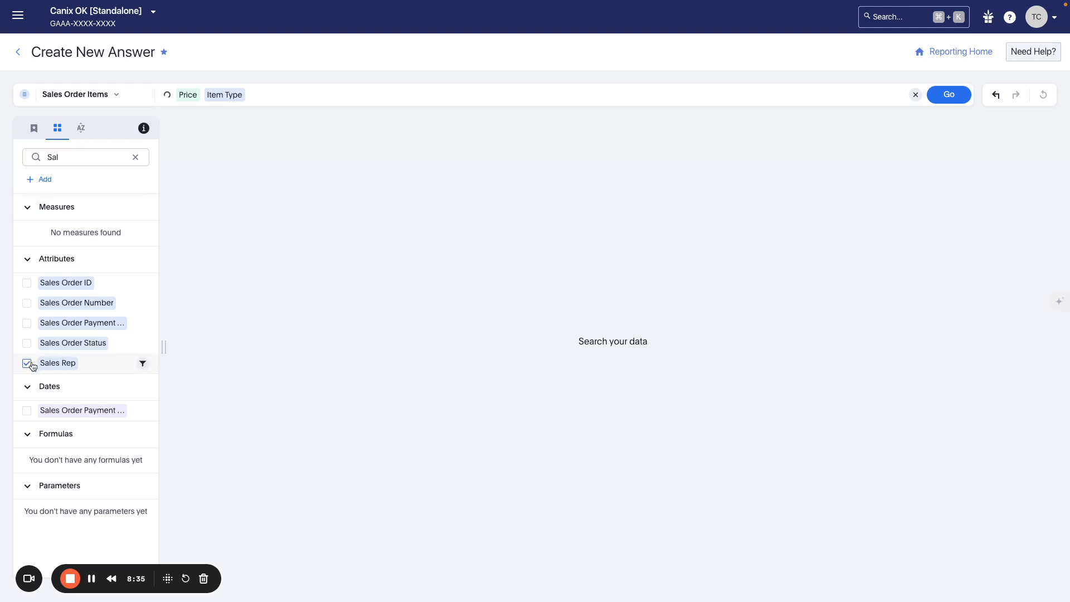
Add the Delivery Date column to the answer, run it and show the results as a table.
{"action": "left_click", "coordinate": [135, 158]}
{"action": "left_click", "coordinate": [115, 155]}
{"action": "type", "text": "de"}
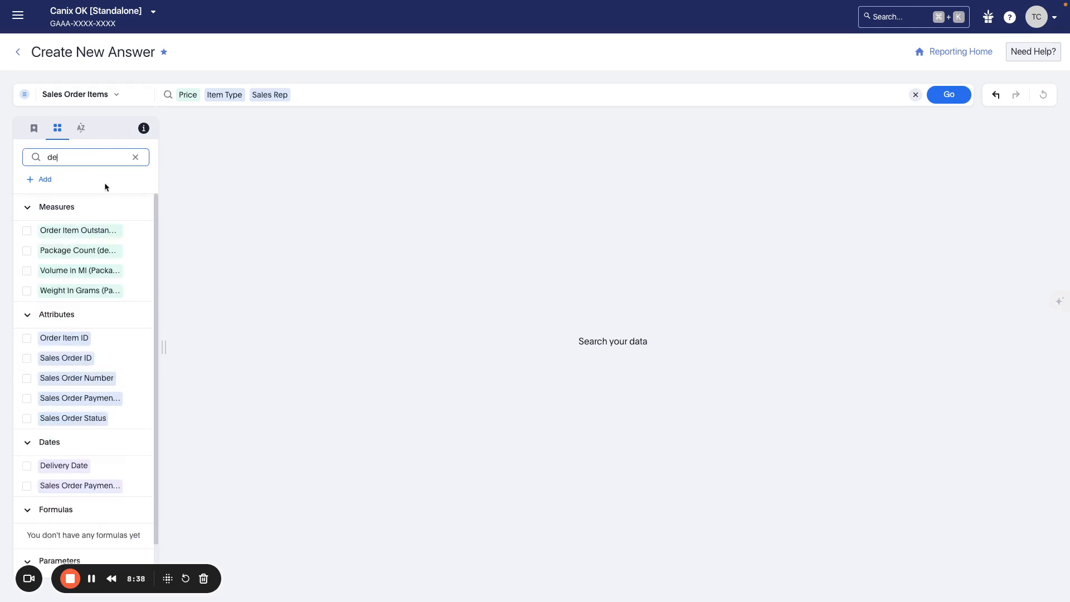
{"action": "left_click", "coordinate": [26, 465]}
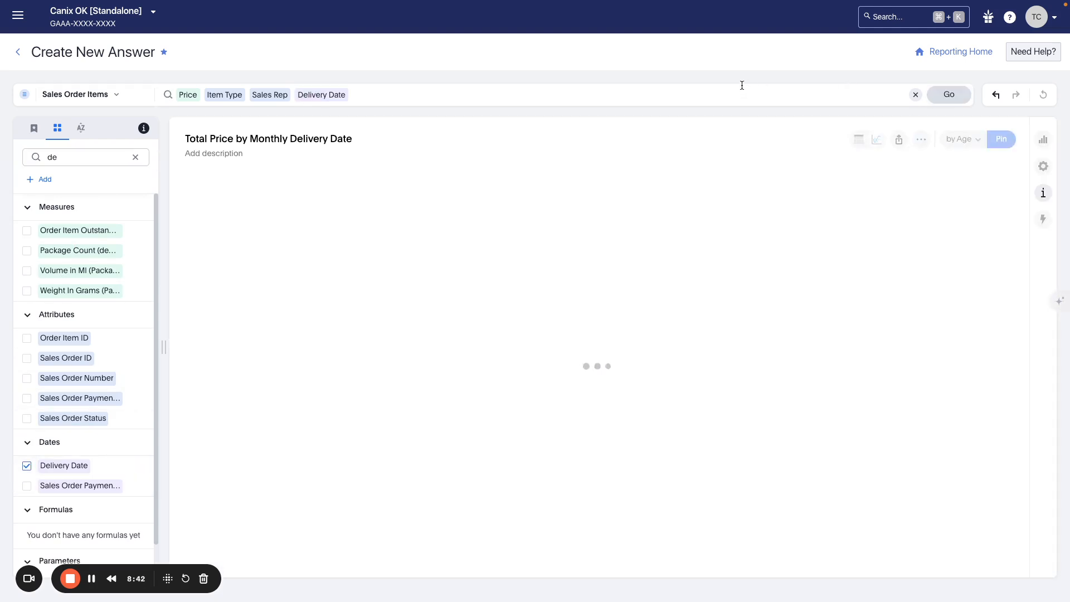
{"action": "left_click", "coordinate": [859, 140]}
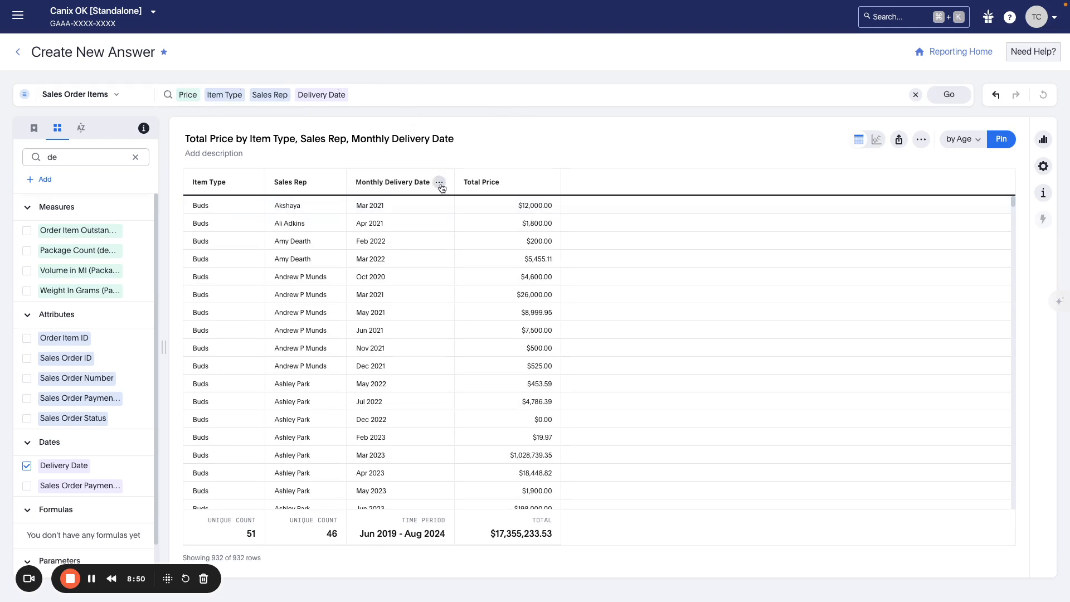
Start a new formula column and name it Sales Commission.
{"action": "scroll", "coordinate": [111, 335], "scroll_direction": "down", "scroll_amount": 1}
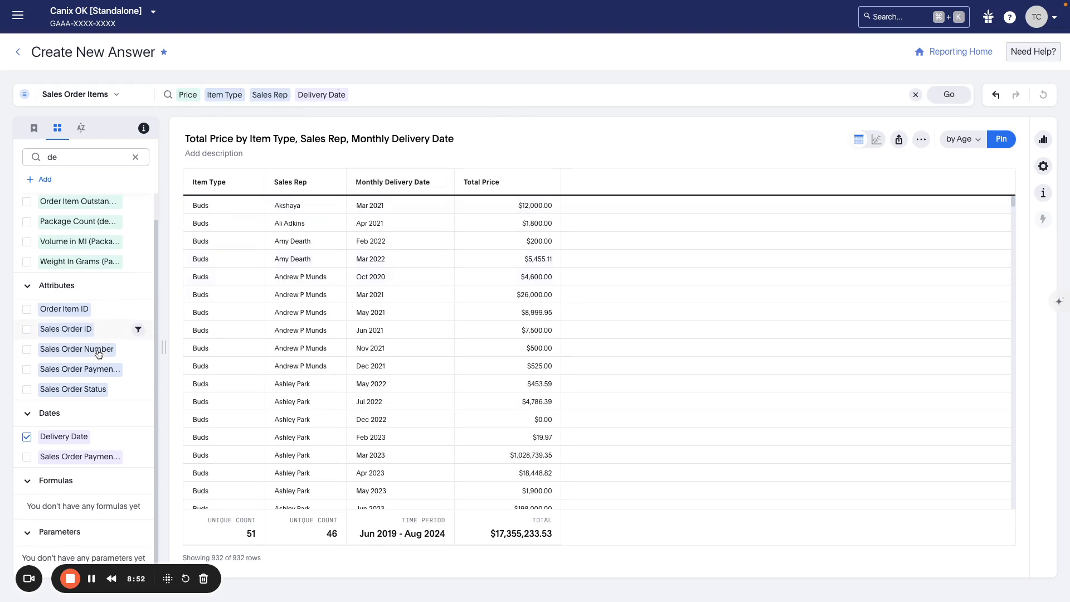
{"action": "left_click", "coordinate": [40, 181]}
{"action": "left_click", "coordinate": [43, 198]}
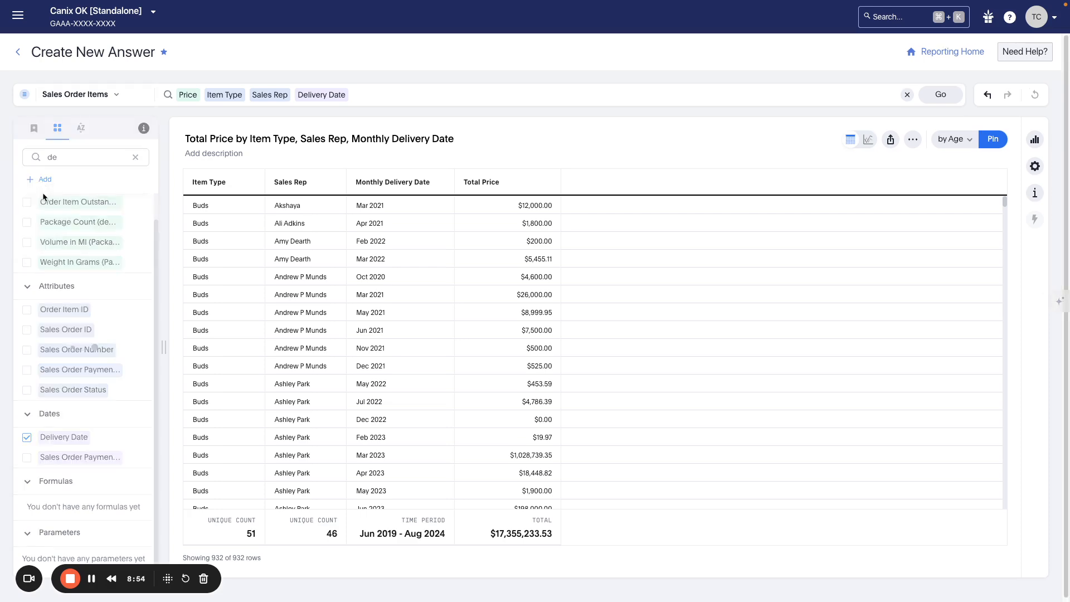
{"action": "type", "text": "Sales Commission"}
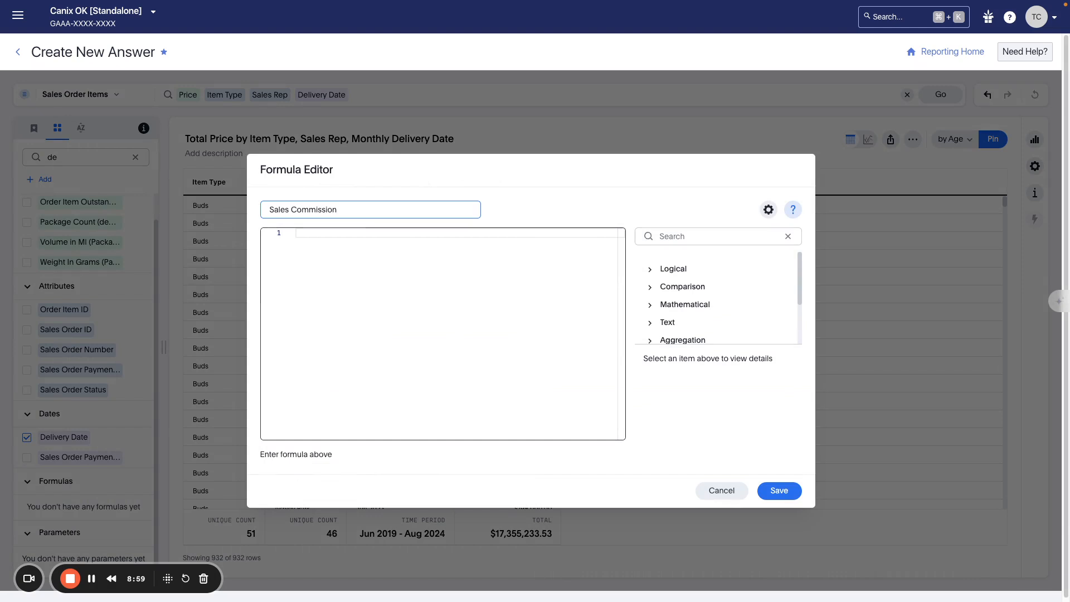
Enter the formula if ( Item Type = 'buds' ) then Price * .05 else .03 and save it.
{"action": "left_click", "coordinate": [368, 242]}
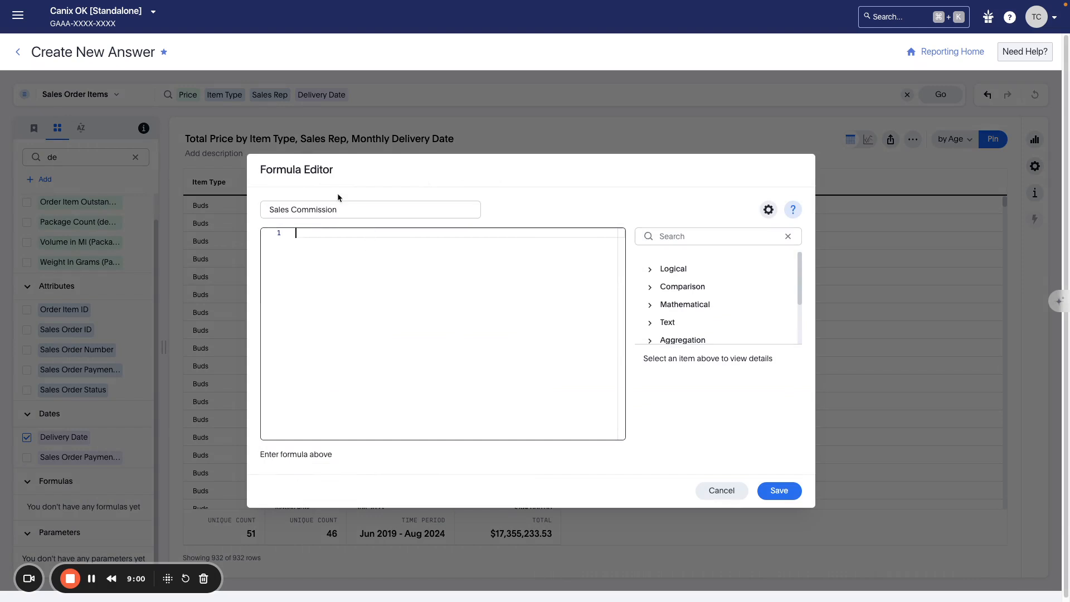
{"action": "type", "text": "if ( "}
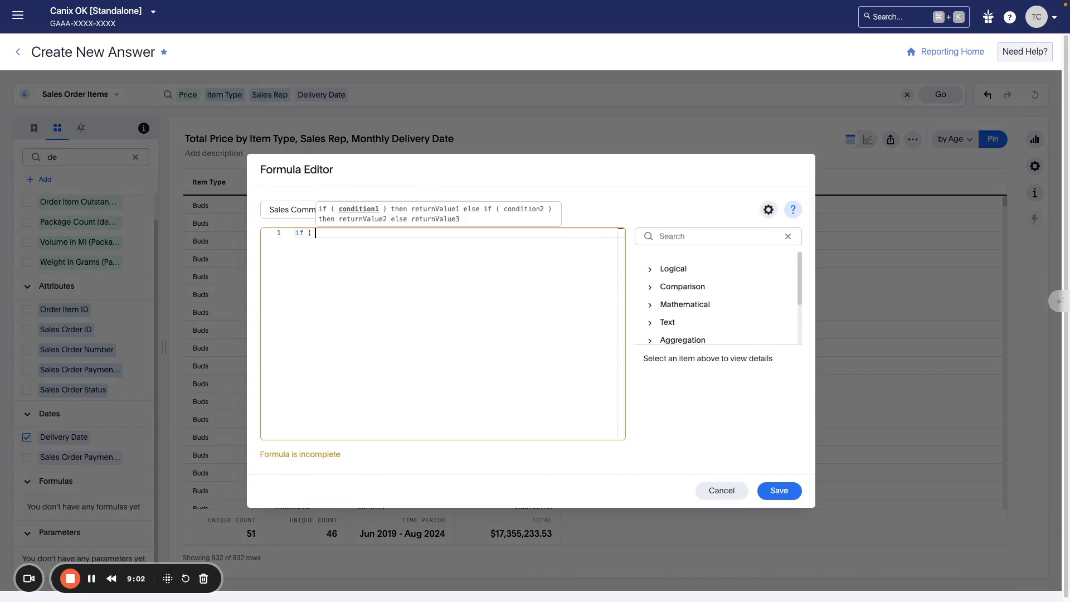
{"action": "type", "text": "item type = 'b"}
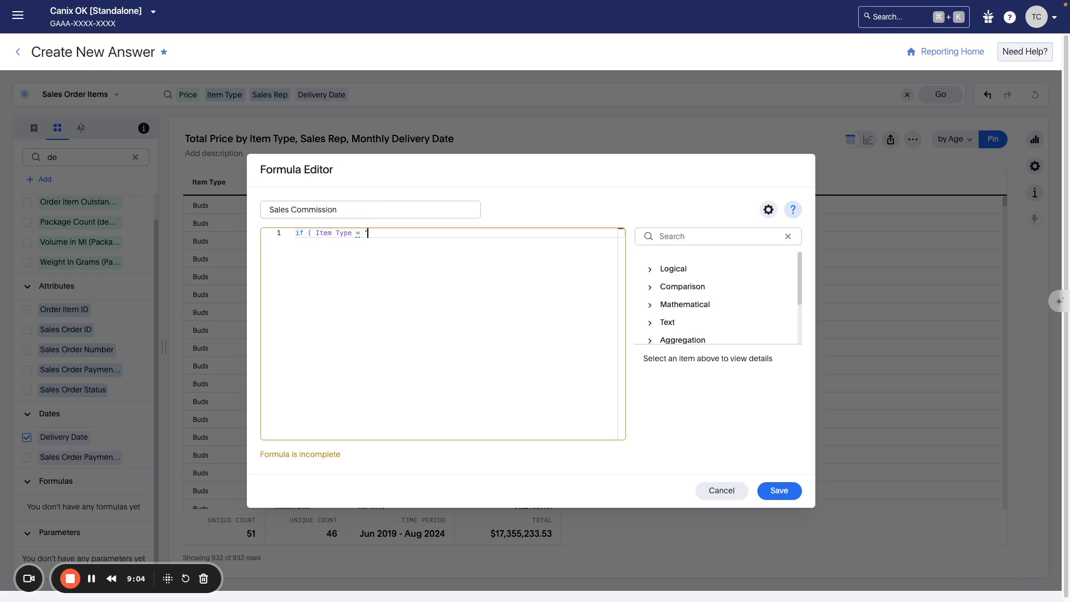
{"action": "type", "text": "uds' ) then price * "}
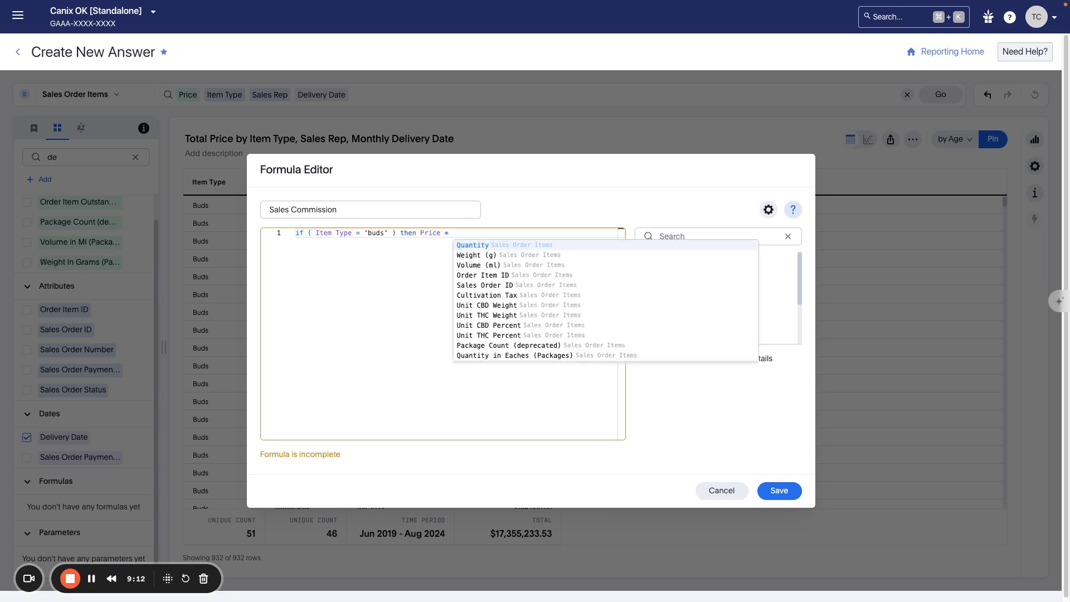
{"action": "type", "text": "."}
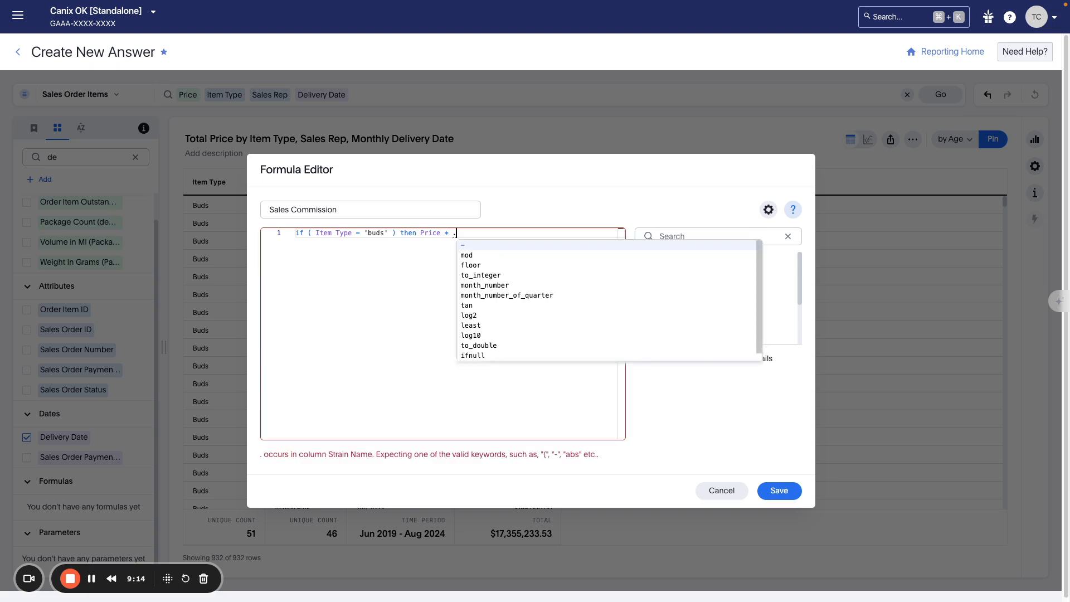
{"action": "type", "text": "5"}
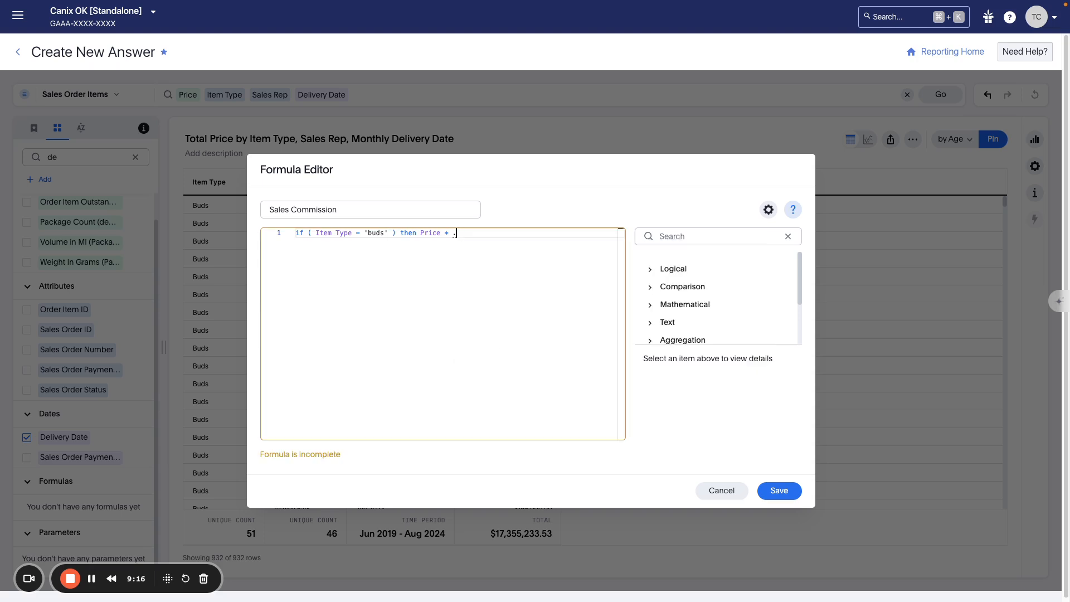
{"action": "key", "text": "BackSpace"}
{"action": "type", "text": "05 else .03"}
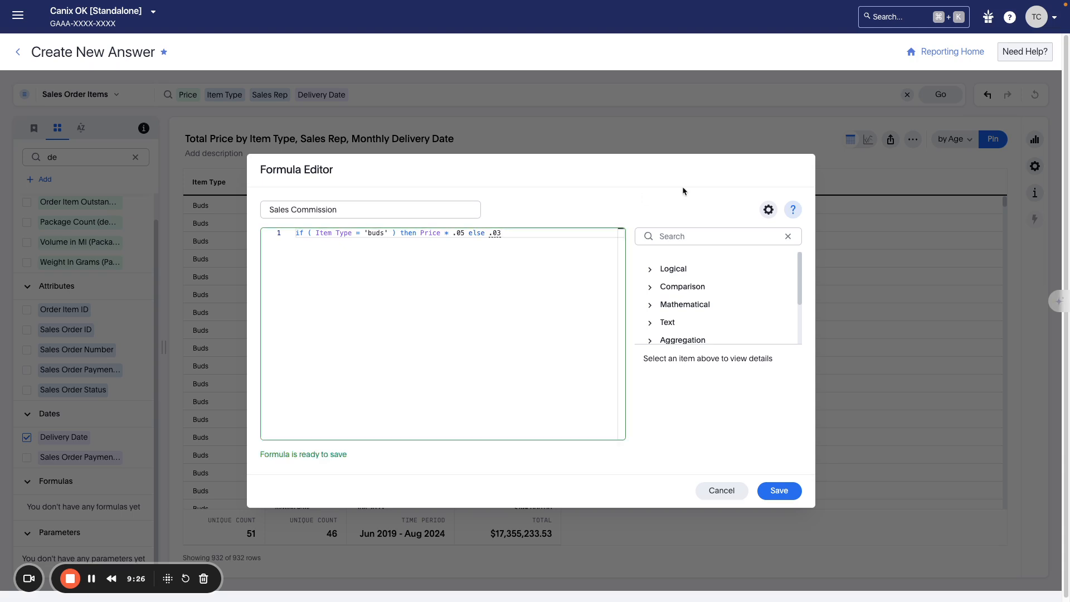
{"action": "left_click", "coordinate": [794, 488]}
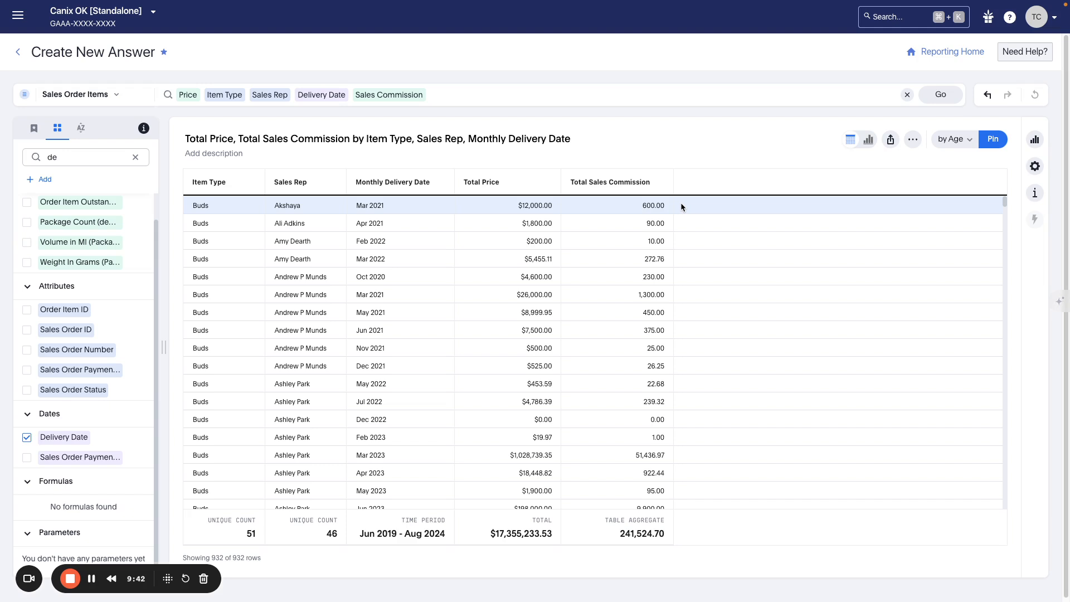
{"action": "triple_click", "coordinate": [500, 141]}
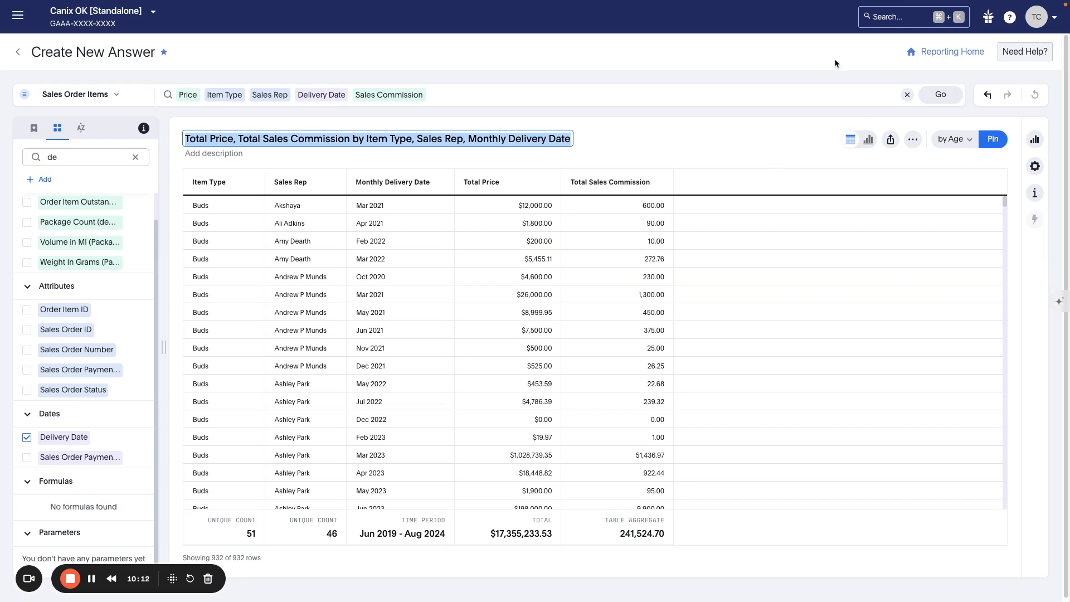
{"action": "left_click", "coordinate": [838, 74]}
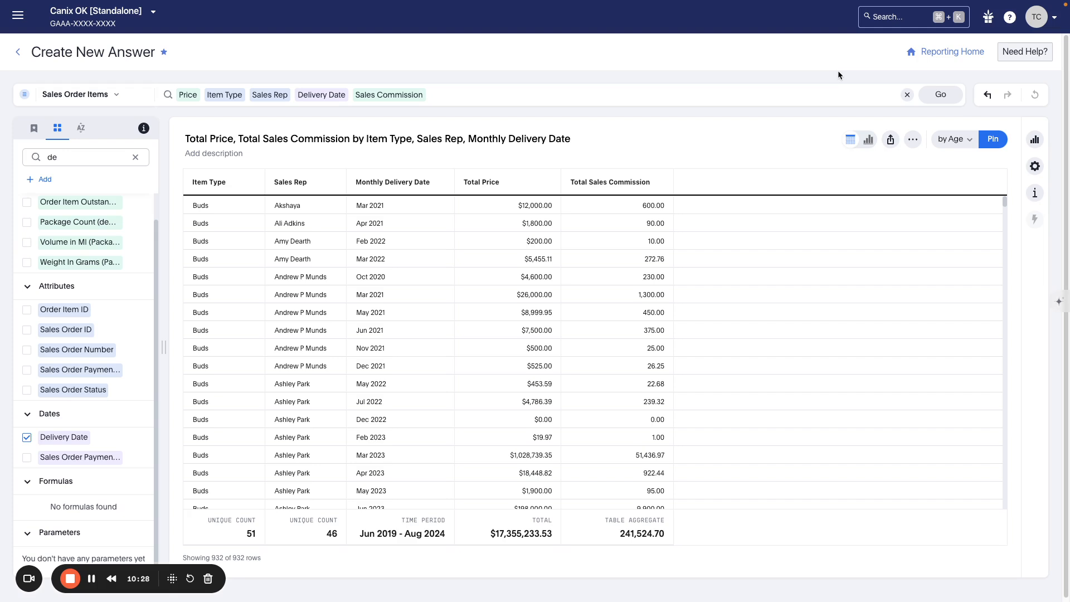
Open the reporting help center and review the Custom Reporting Beta article's introduction and list of topics.
{"action": "left_click", "coordinate": [1017, 56]}
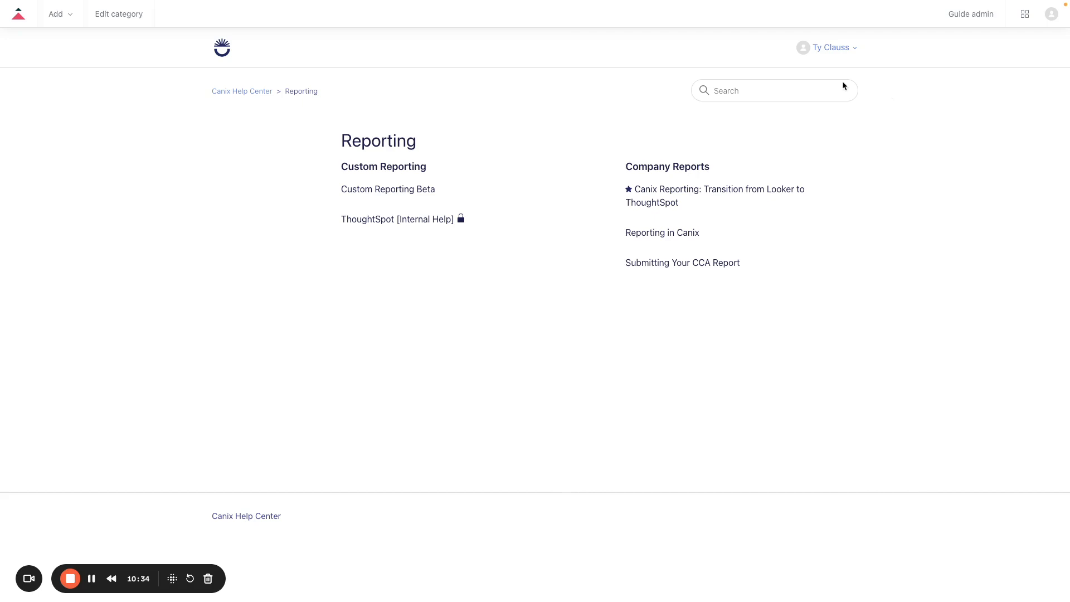
{"action": "left_click", "coordinate": [389, 191]}
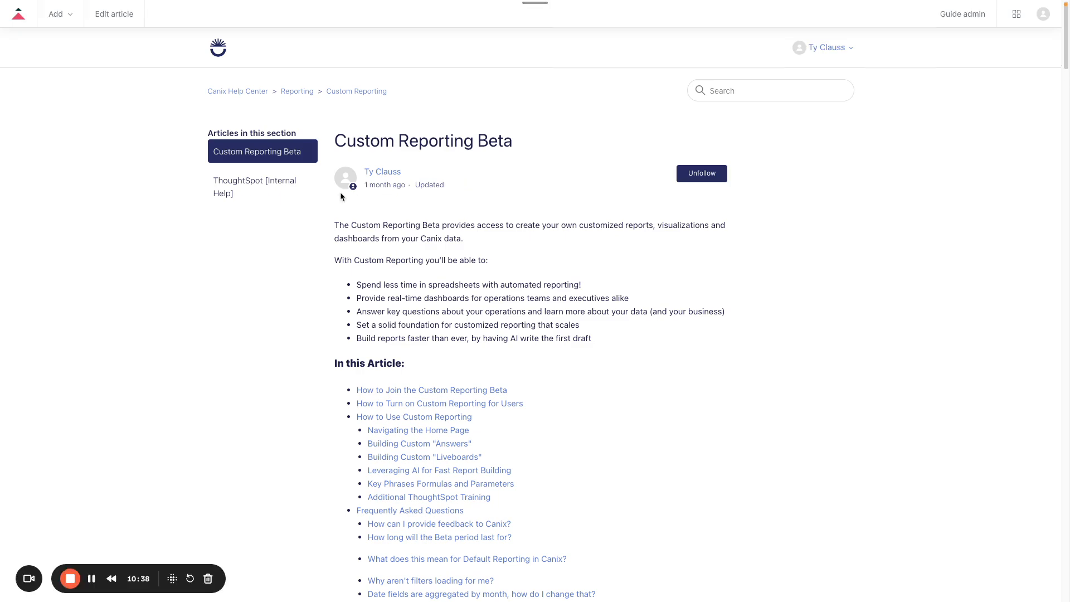
{"action": "scroll", "coordinate": [466, 213], "scroll_direction": "down", "scroll_amount": 1}
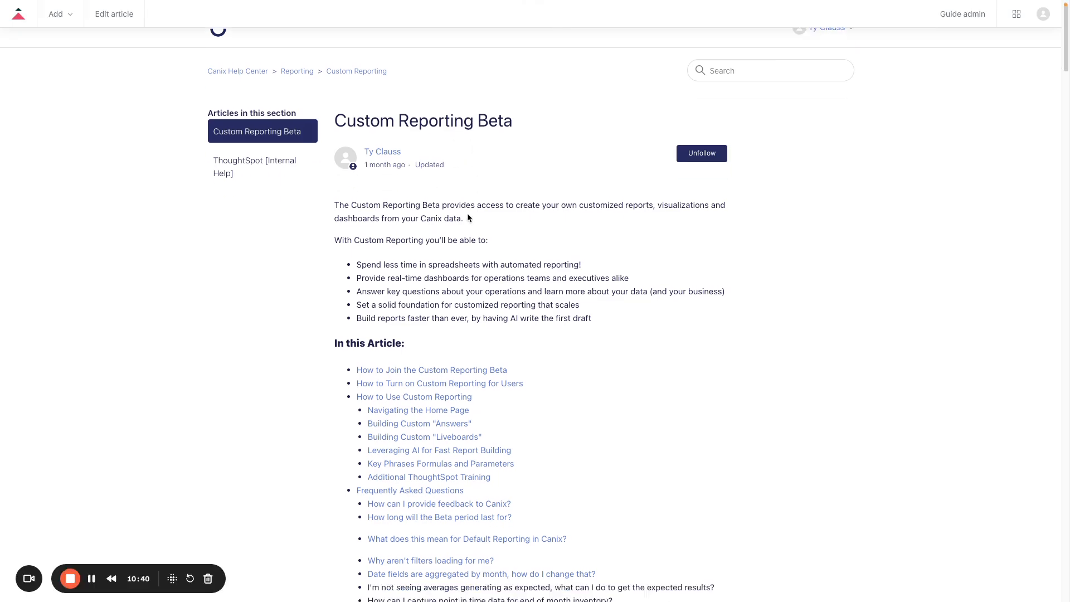
{"action": "scroll", "coordinate": [467, 217], "scroll_direction": "down", "scroll_amount": 2}
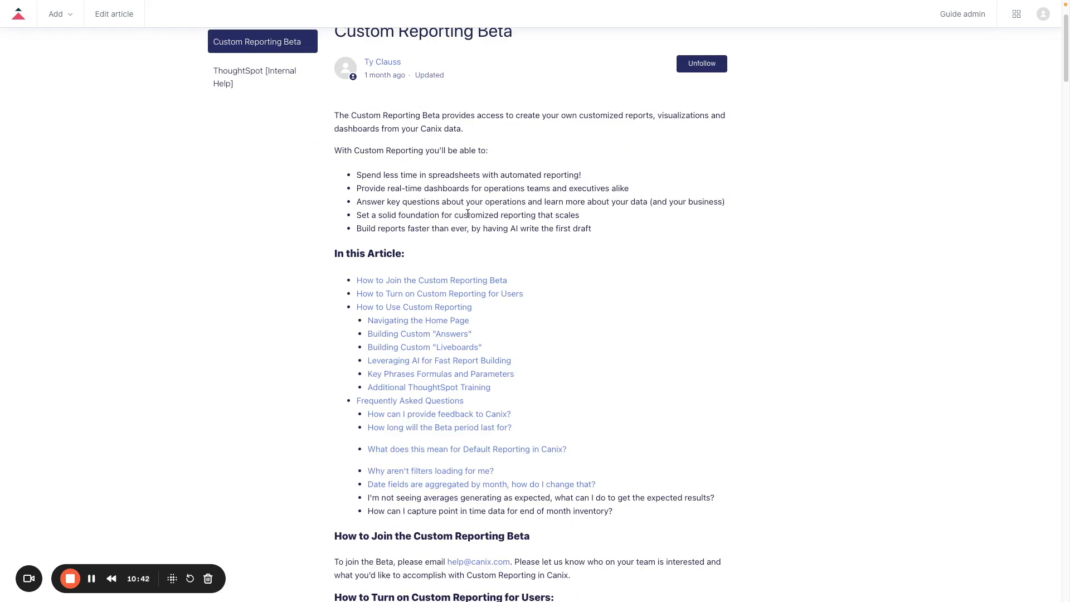
{"action": "scroll", "coordinate": [470, 249], "scroll_direction": "down", "scroll_amount": 2}
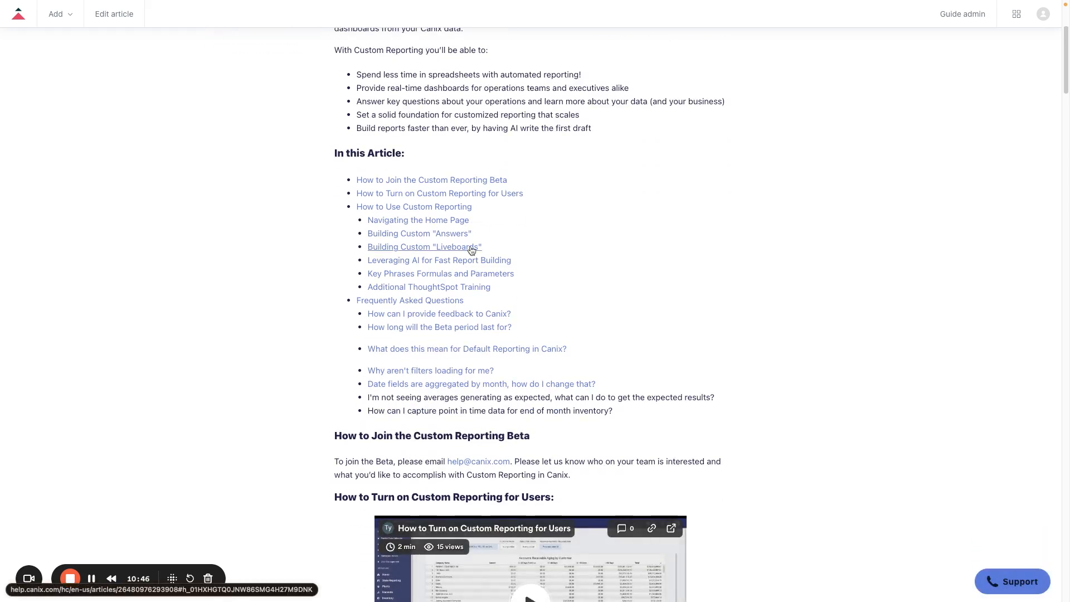
{"action": "scroll", "coordinate": [467, 406], "scroll_direction": "up", "scroll_amount": 2}
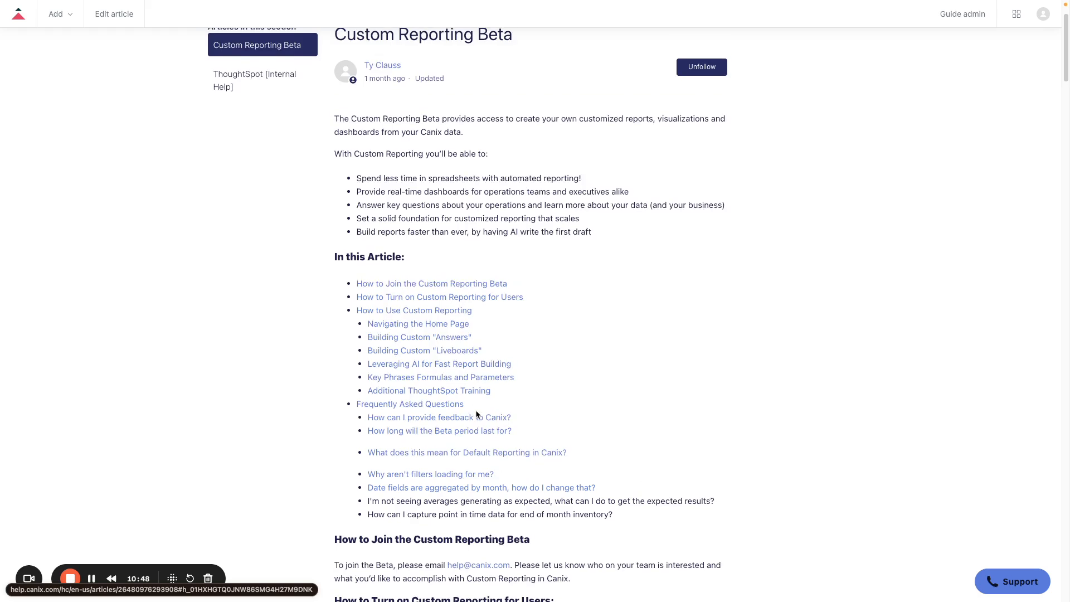